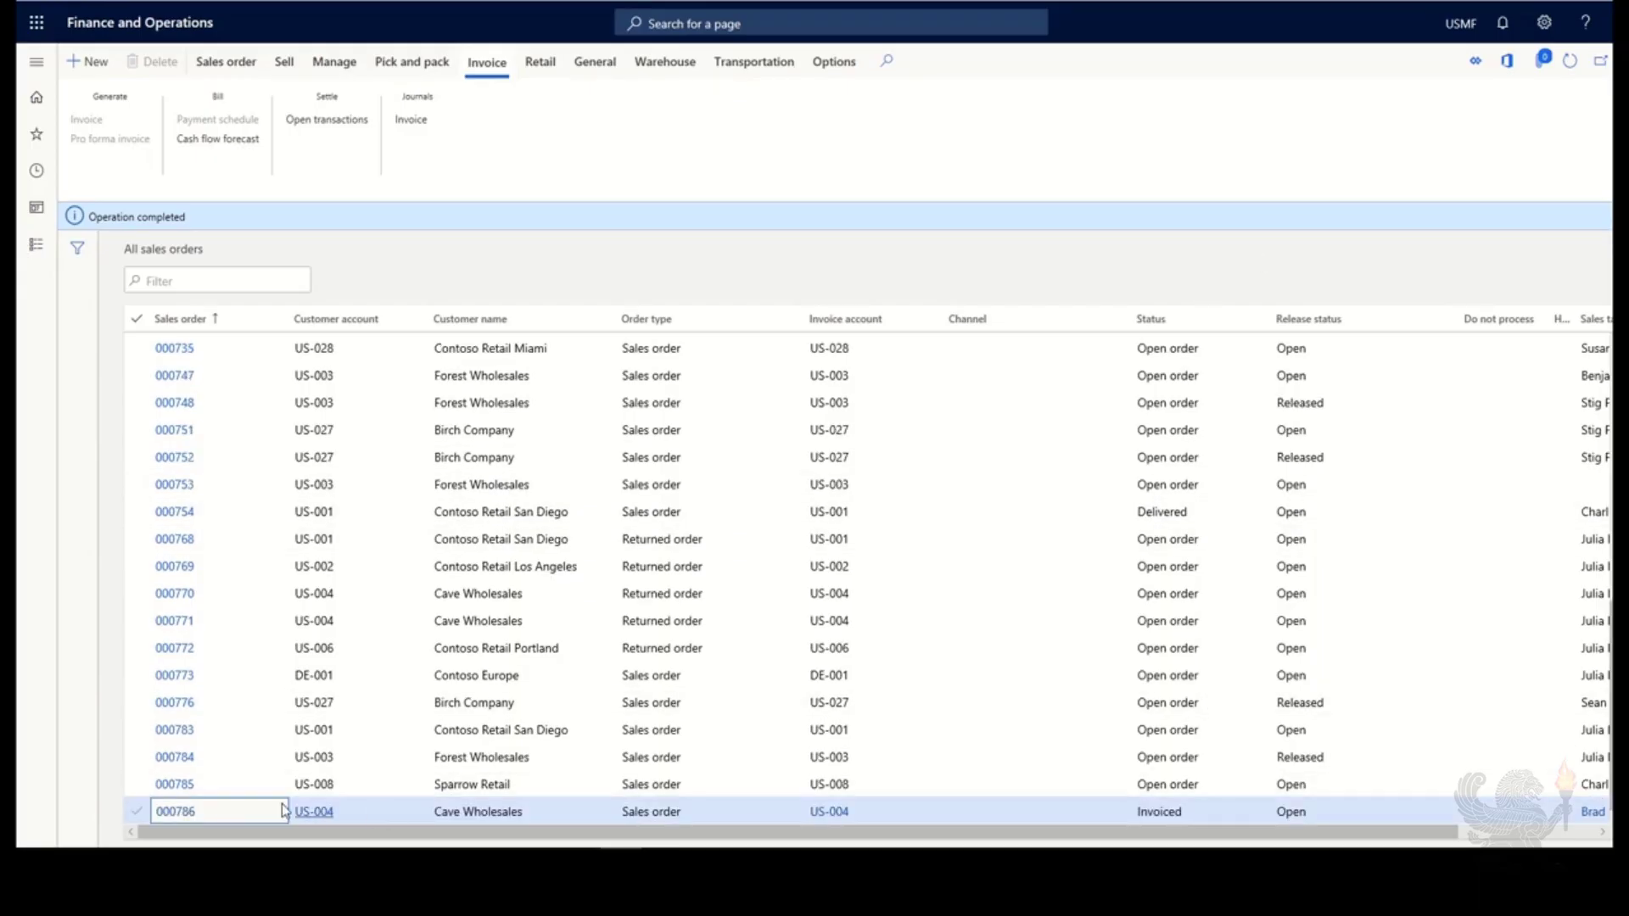
- Review the invoiced Cave Wholesales sales order and its invoicing options, and return to the list of all sales orders
left_click(177, 813)
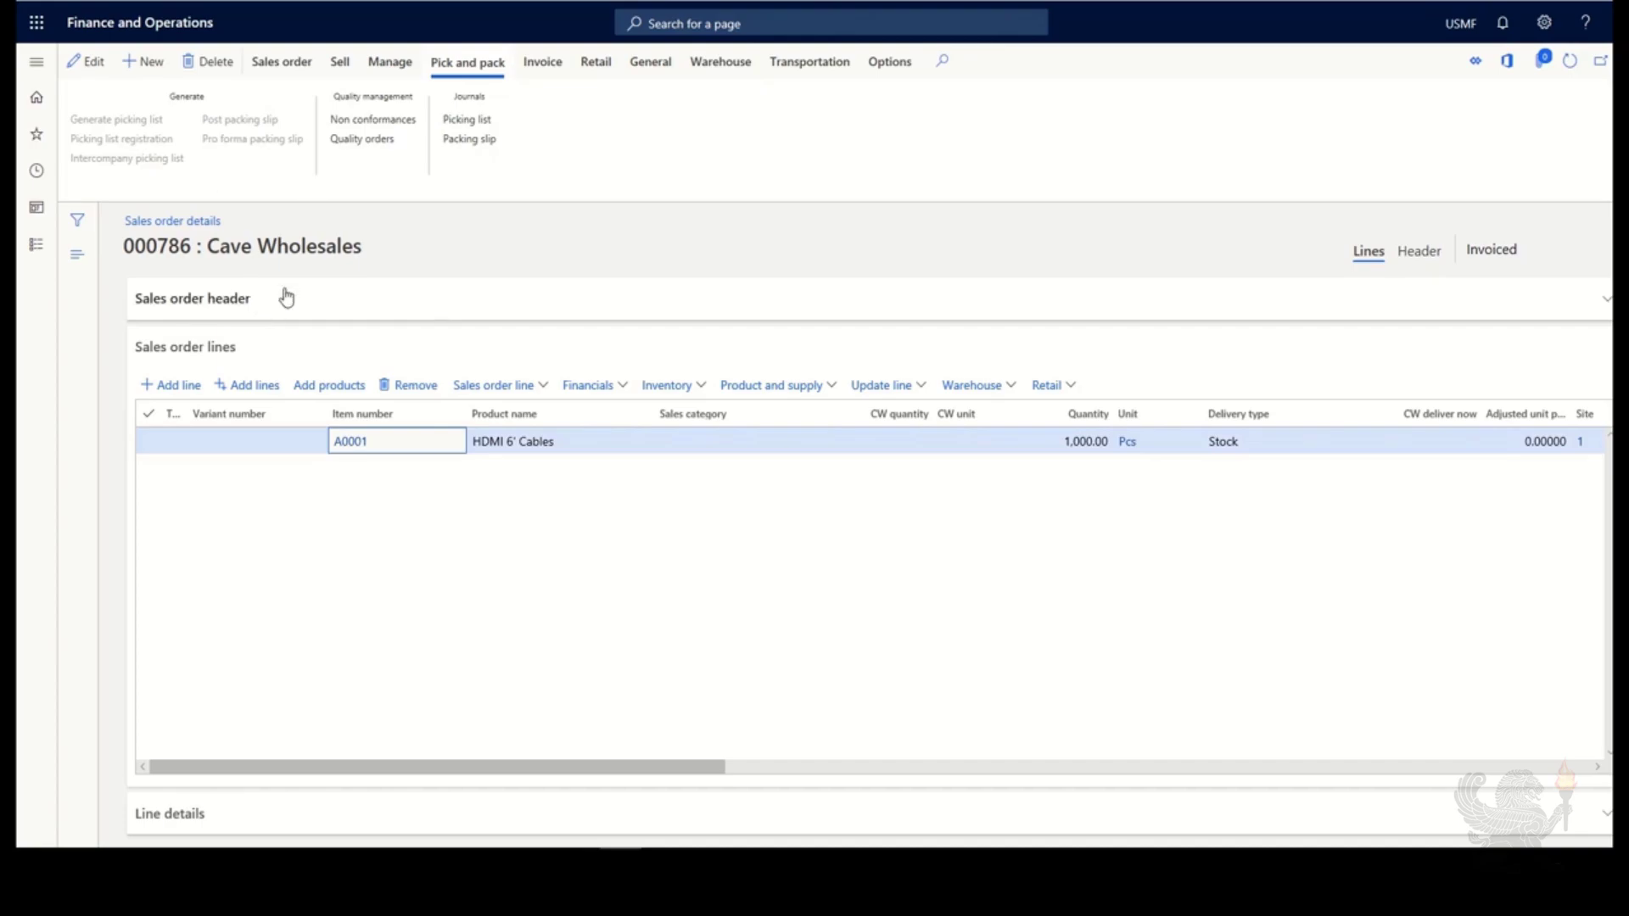
left_click(533, 66)
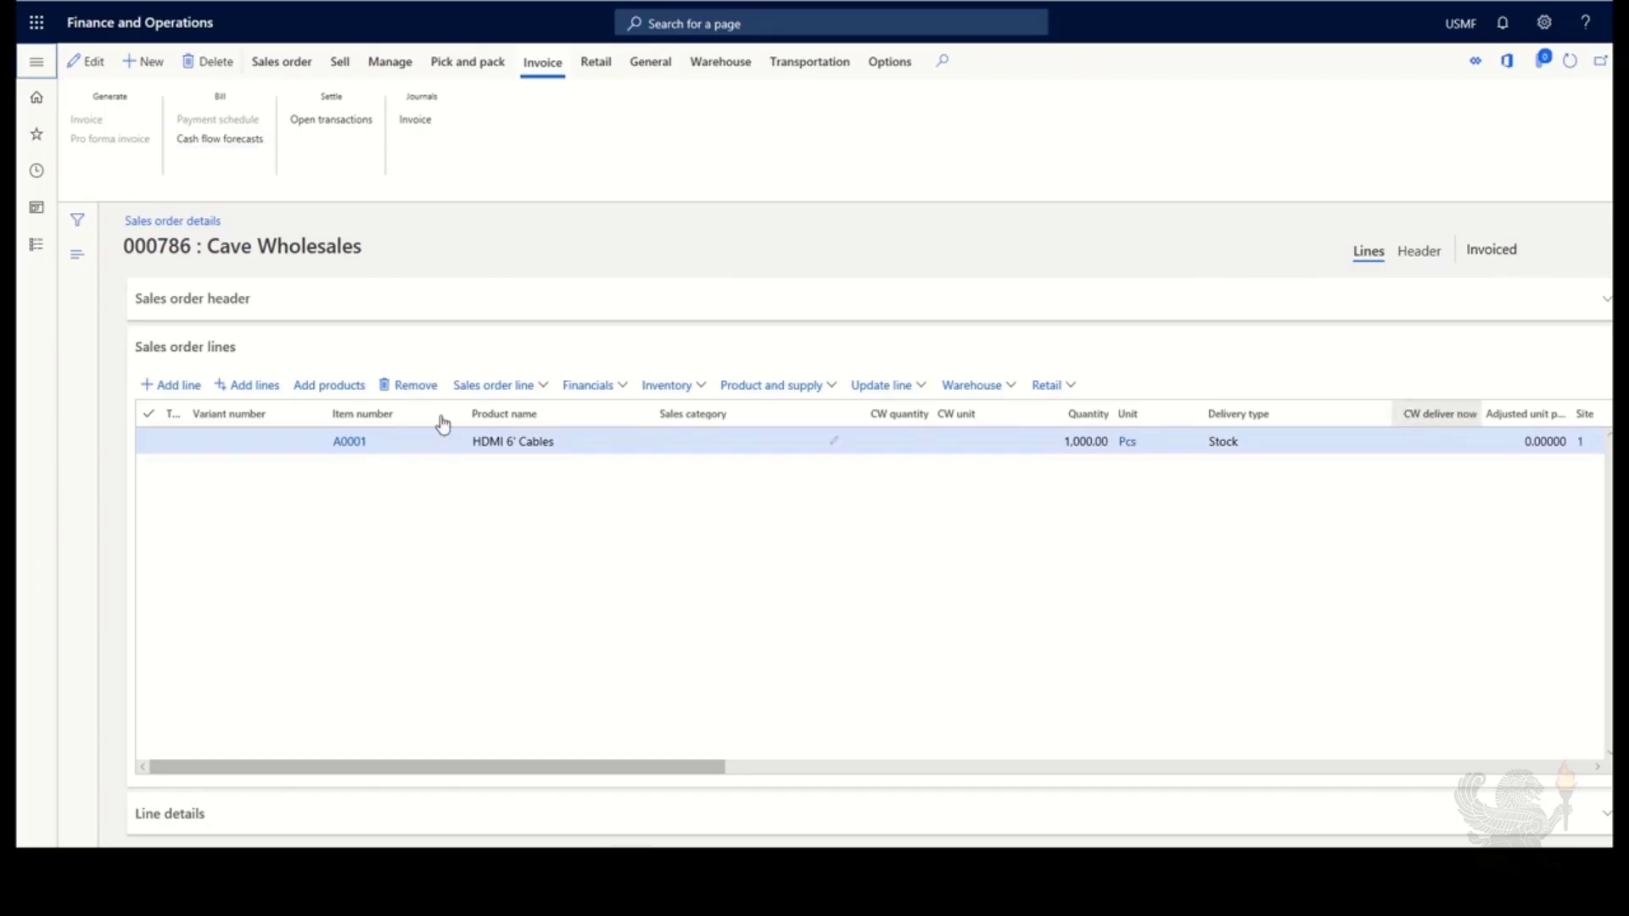
left_click(1626, 61)
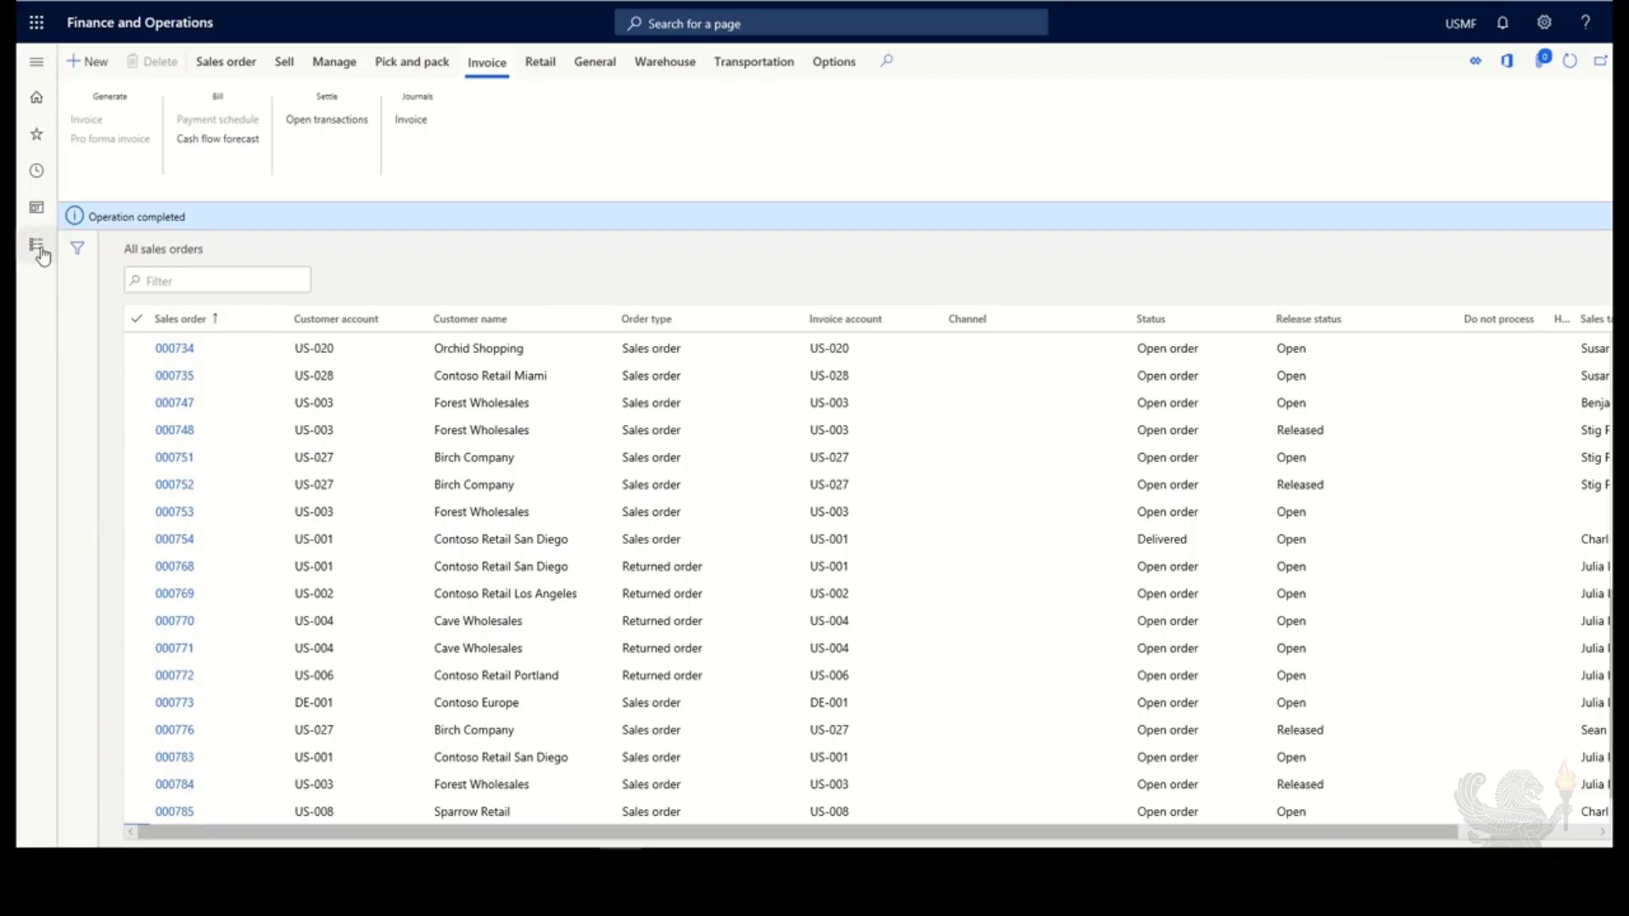
- Start a new return order from the Accounts receivable return orders and select Cave Wholesales as its customer
left_click(43, 255)
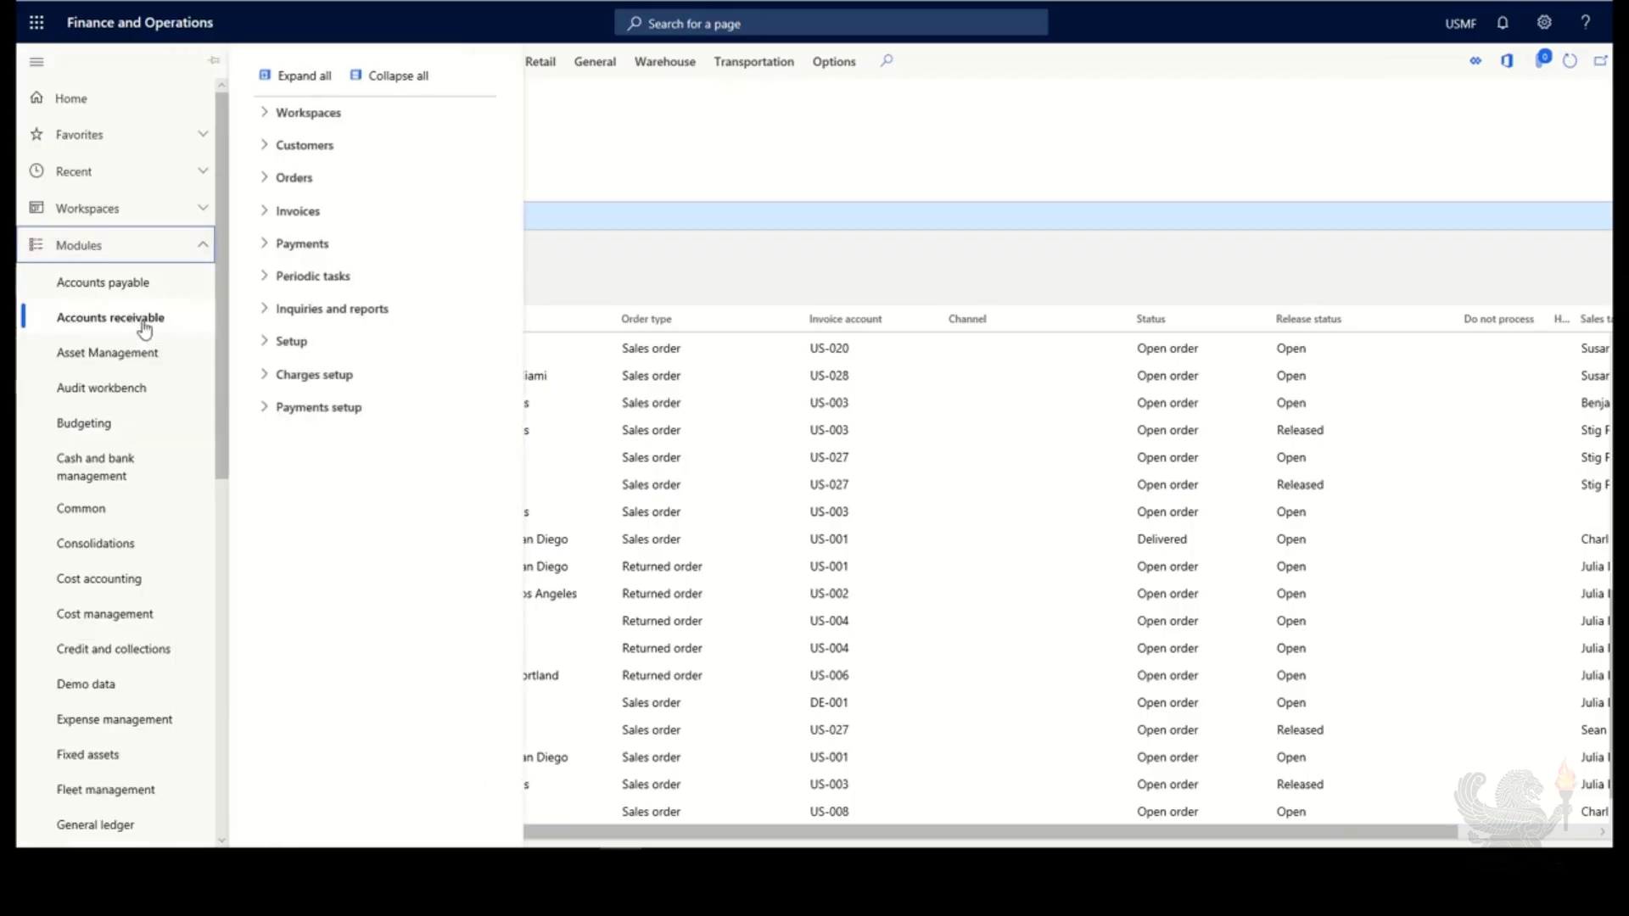
left_click(311, 183)
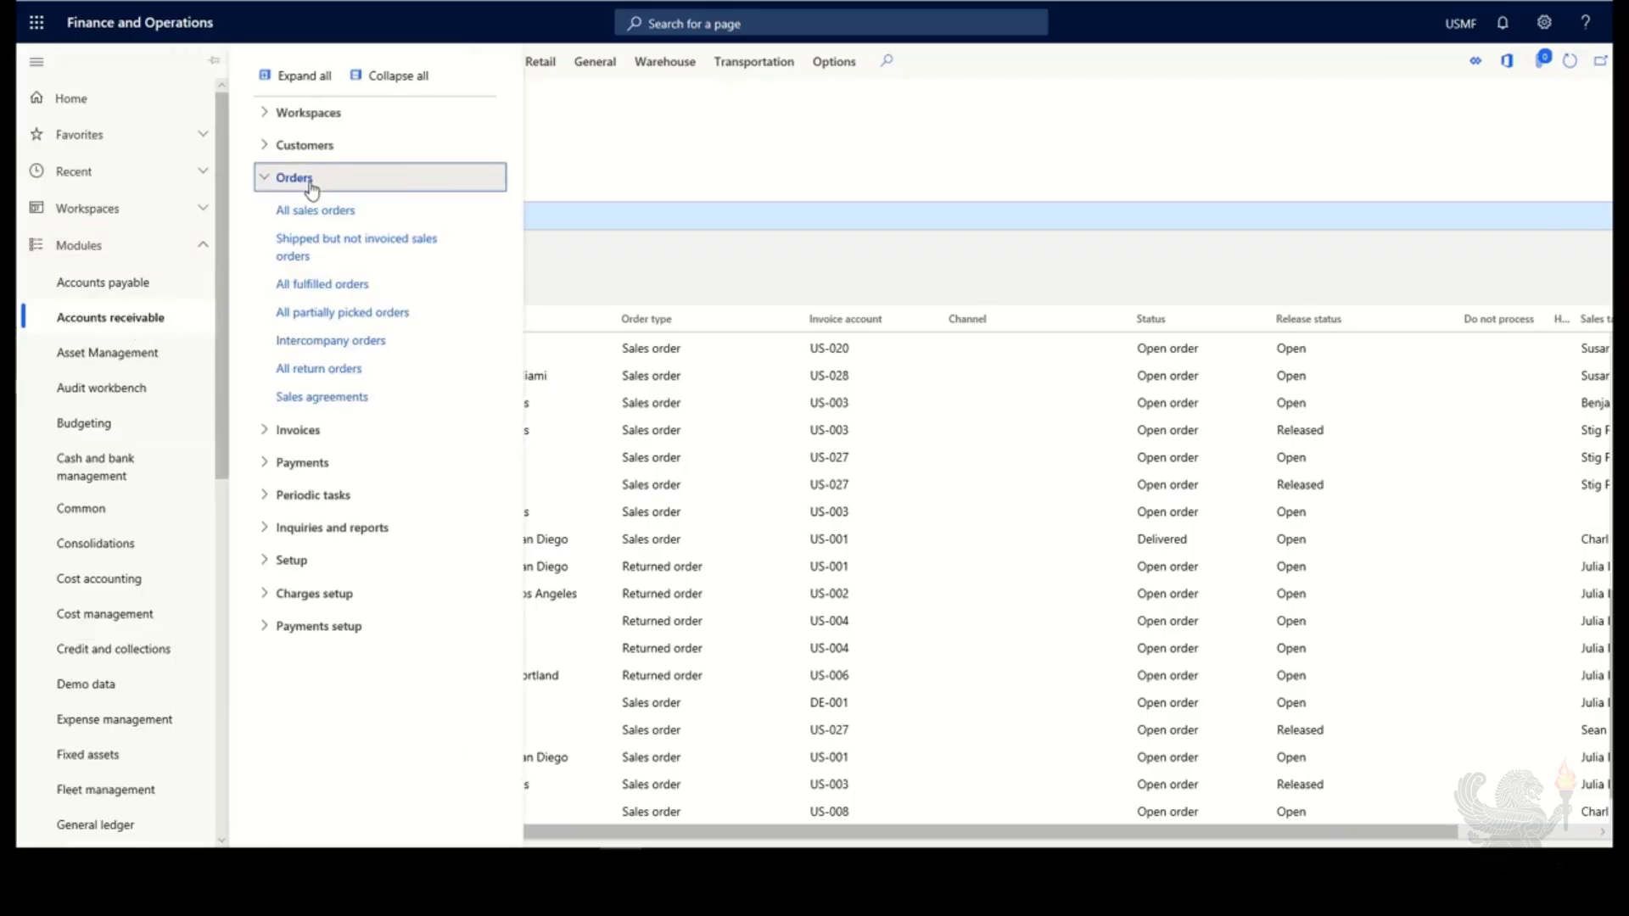
left_click(639, 410)
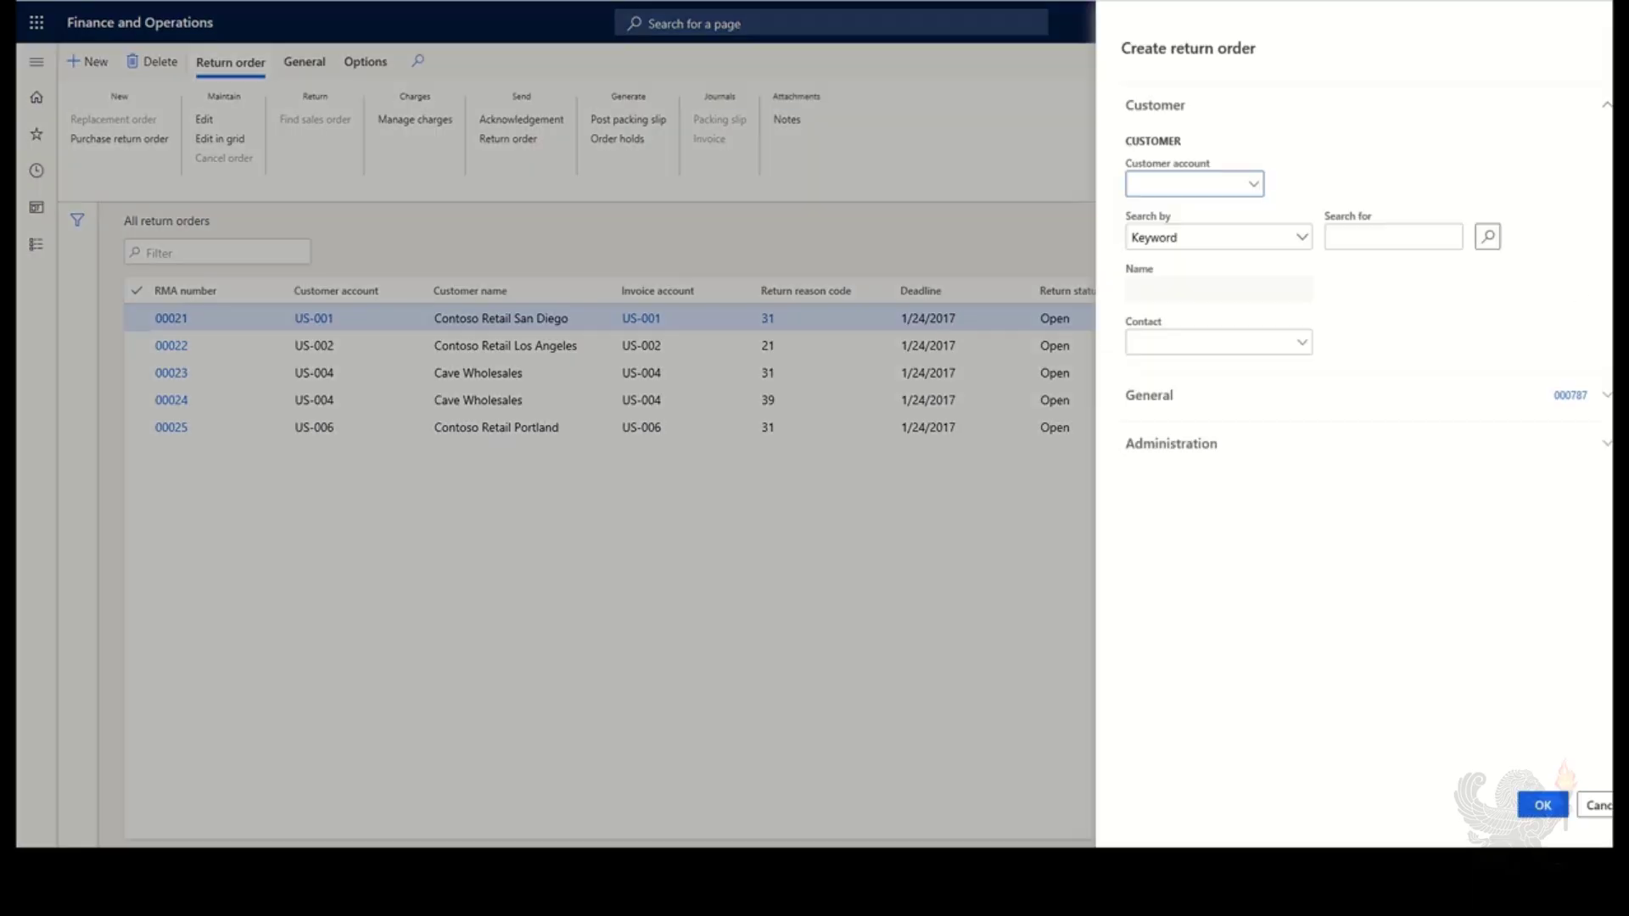
left_click(1251, 184)
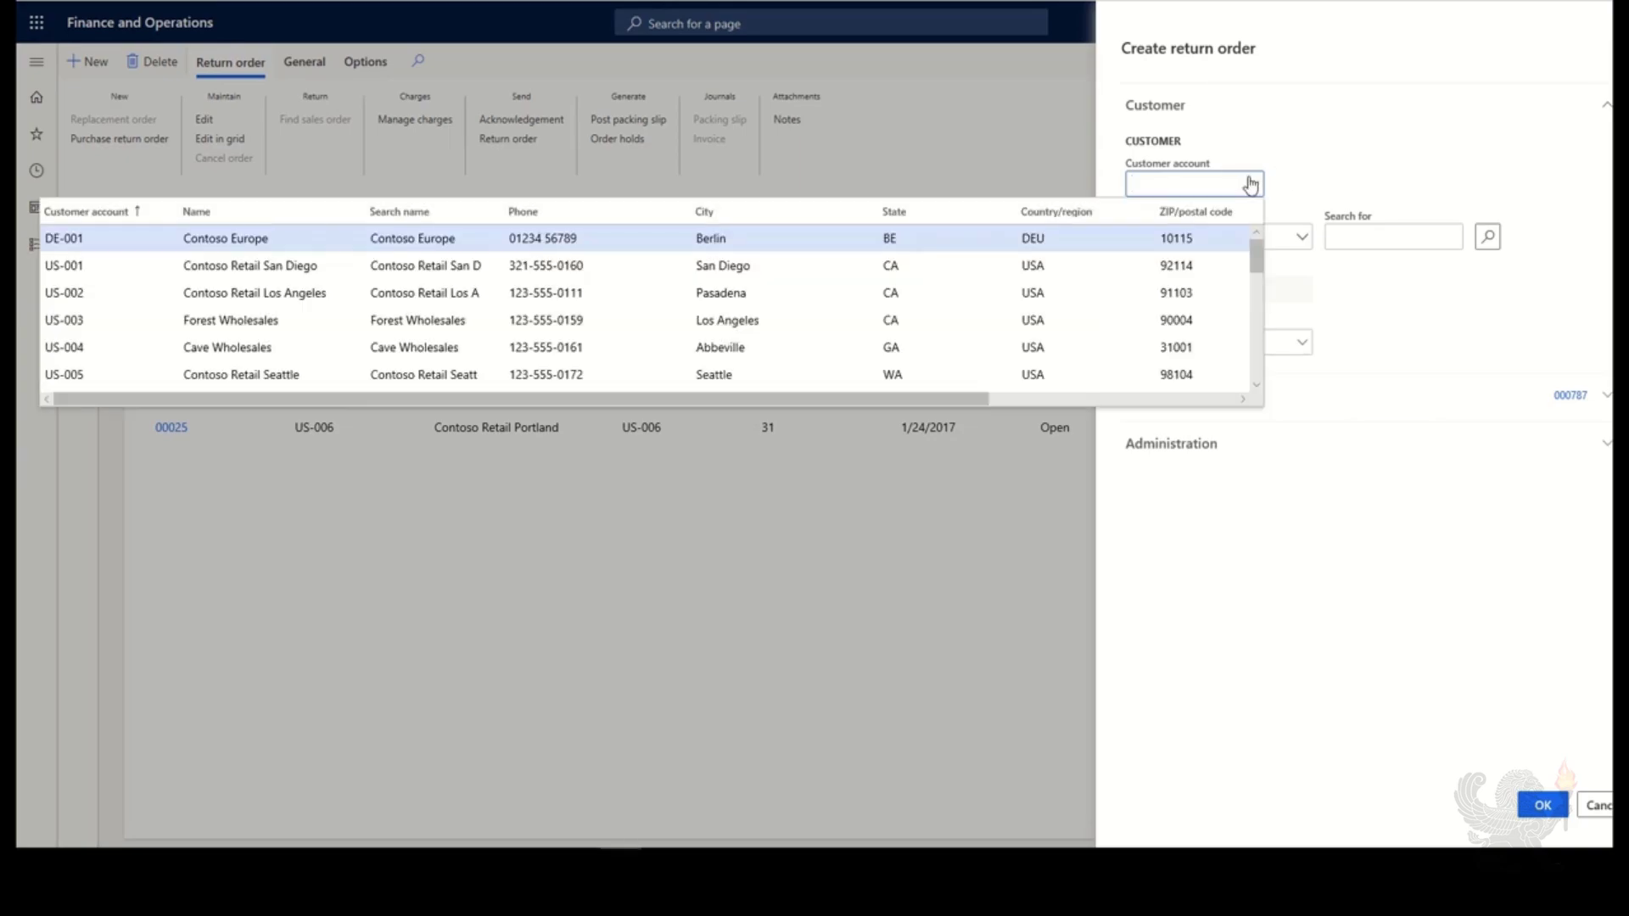
left_click(280, 347)
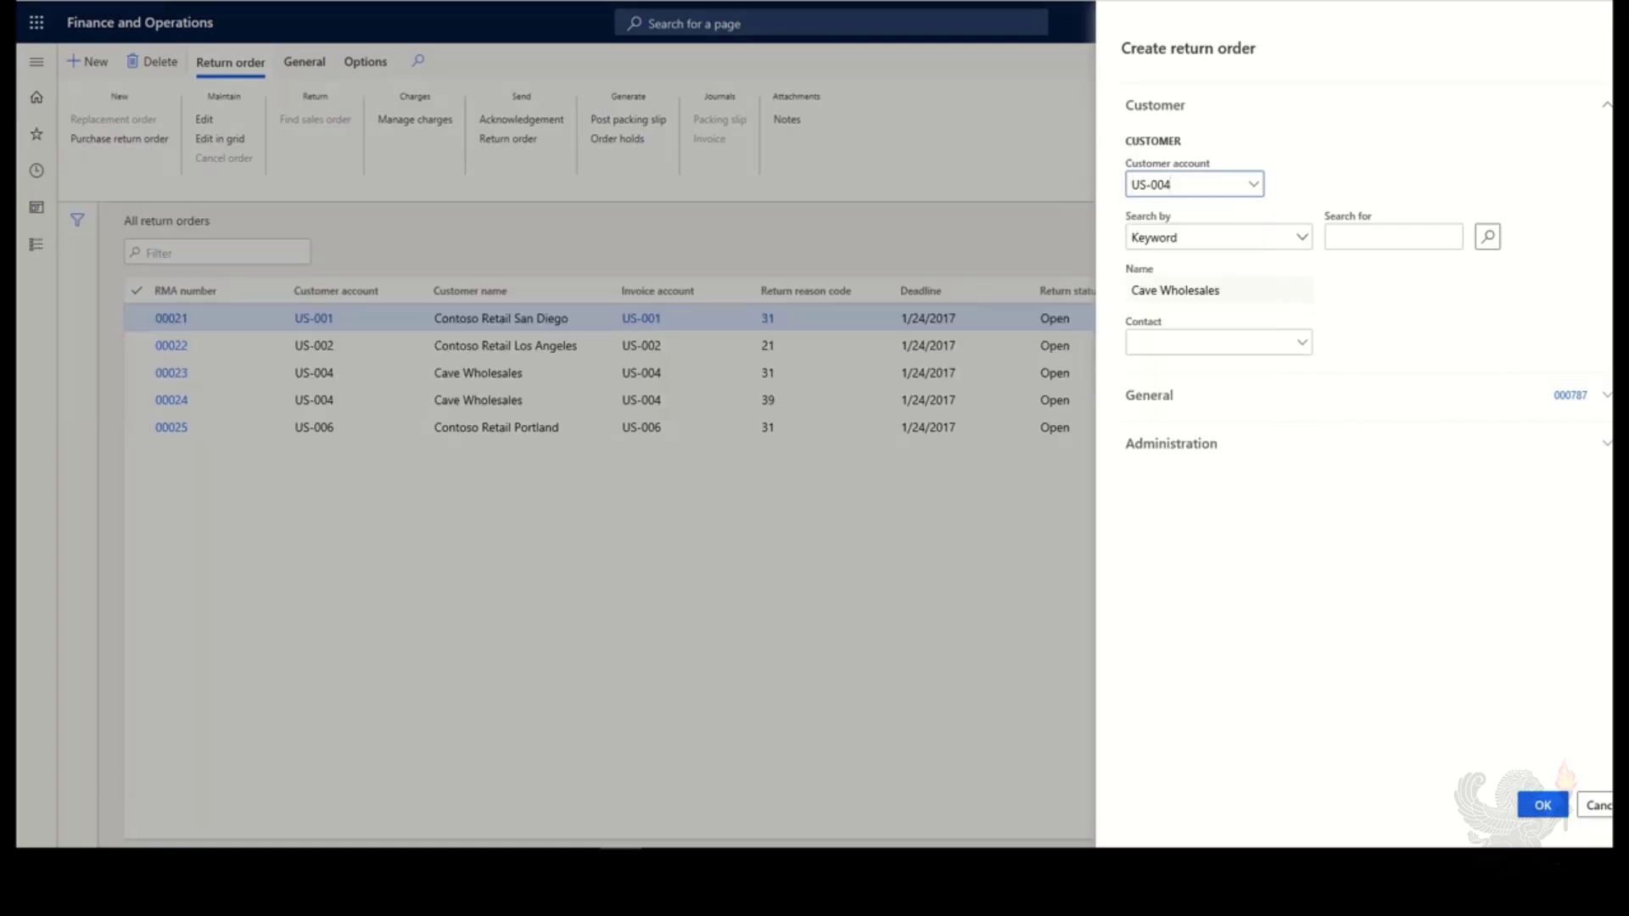
- Set the return reason code to 21 (Defective) in the general details and create the return order
left_click(1272, 404)
scroll(1358, 441, "down", 3)
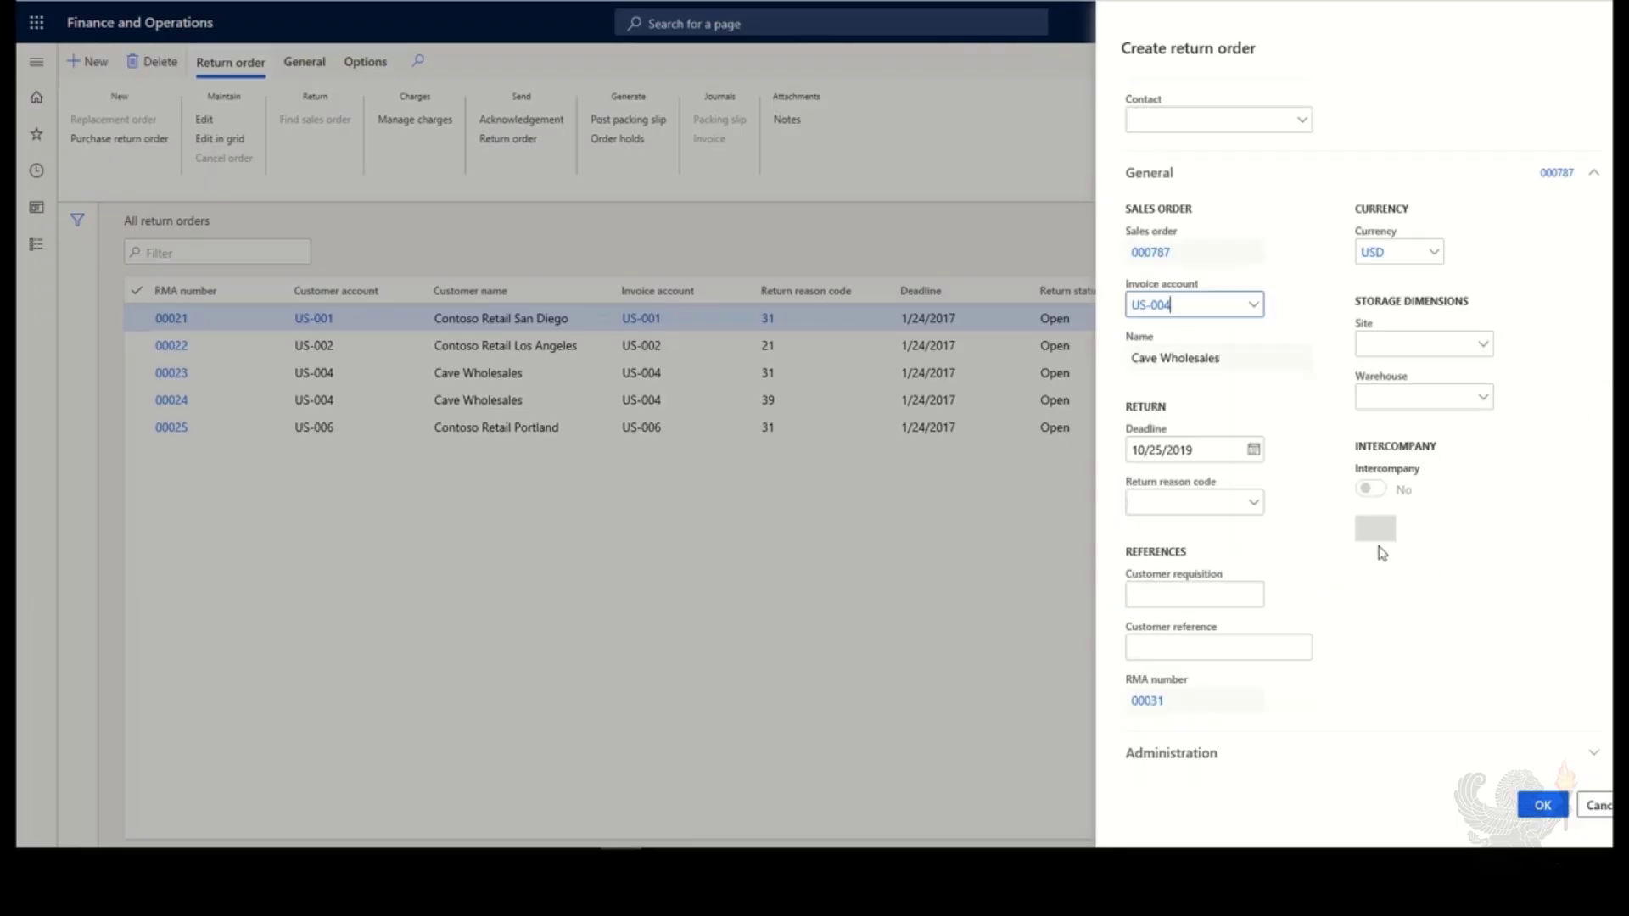
left_click(1254, 507)
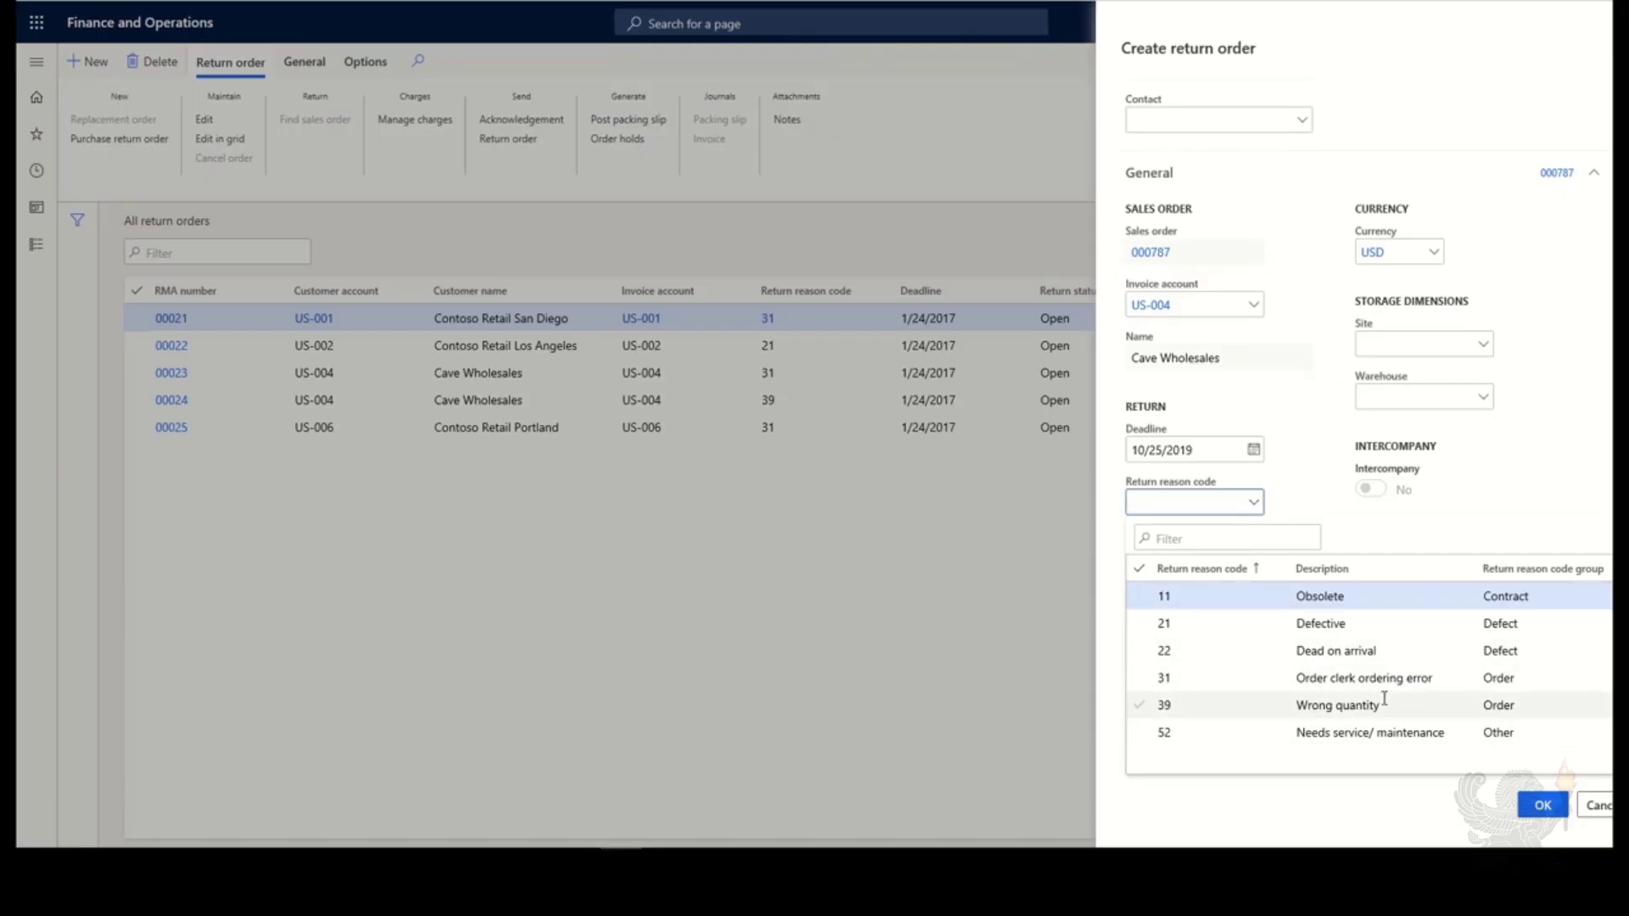
left_click(1273, 625)
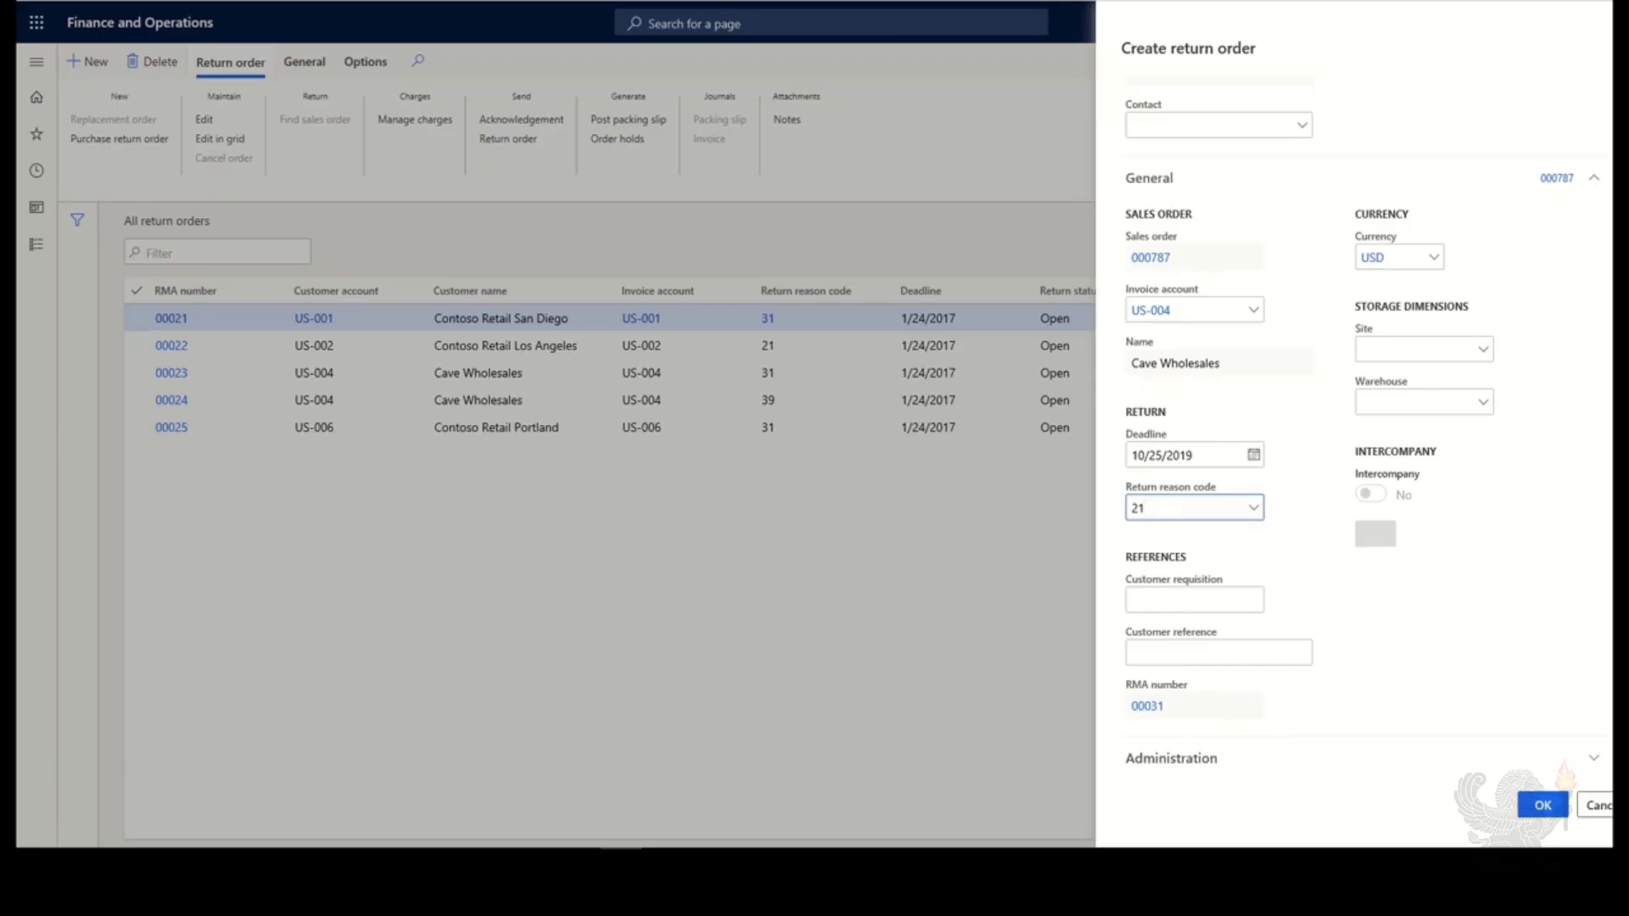
left_click(1543, 805)
left_click(1545, 811)
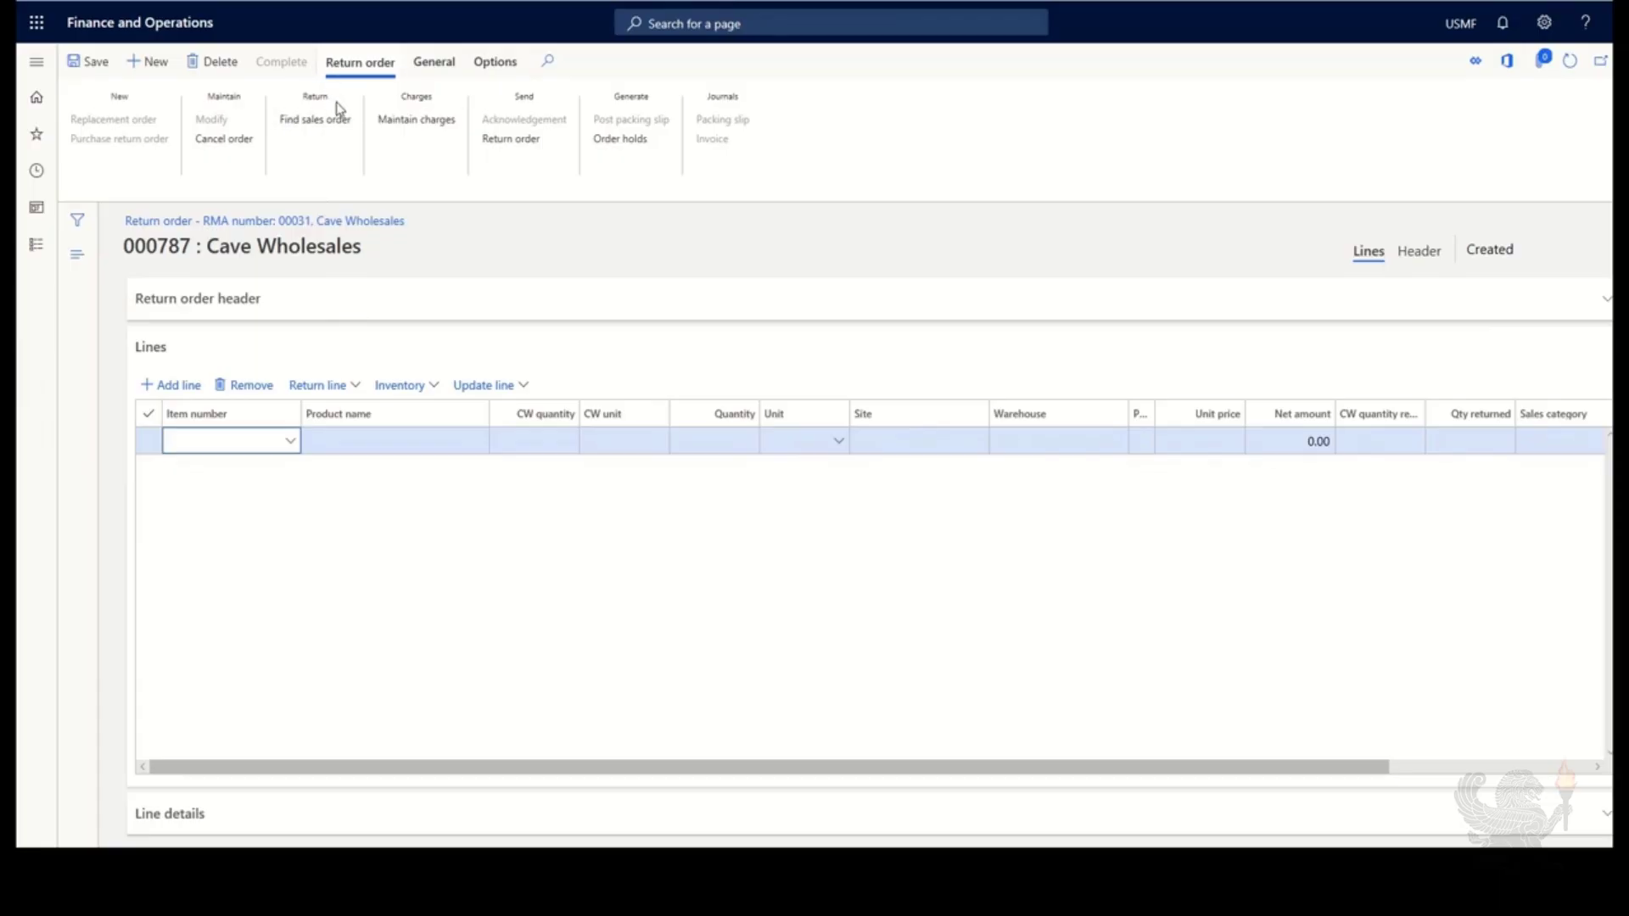
- Find the customer's sales order invoiced on 10/11/2019 and copy its A0001 HDMI 6' Cables line into the return order
left_click(312, 126)
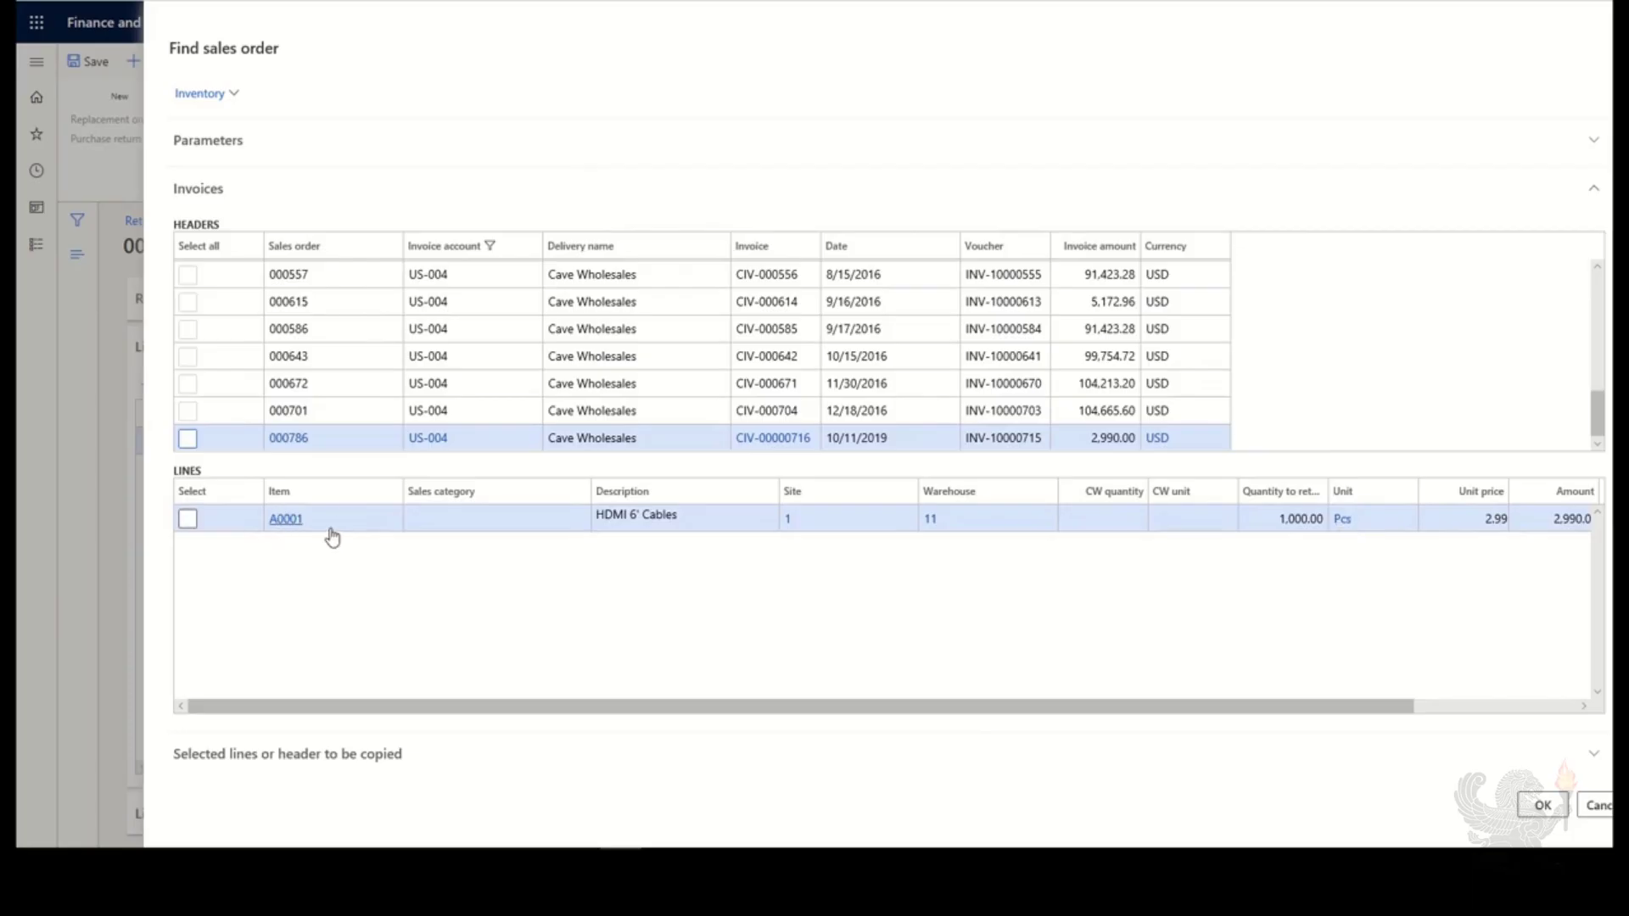
left_click(188, 519)
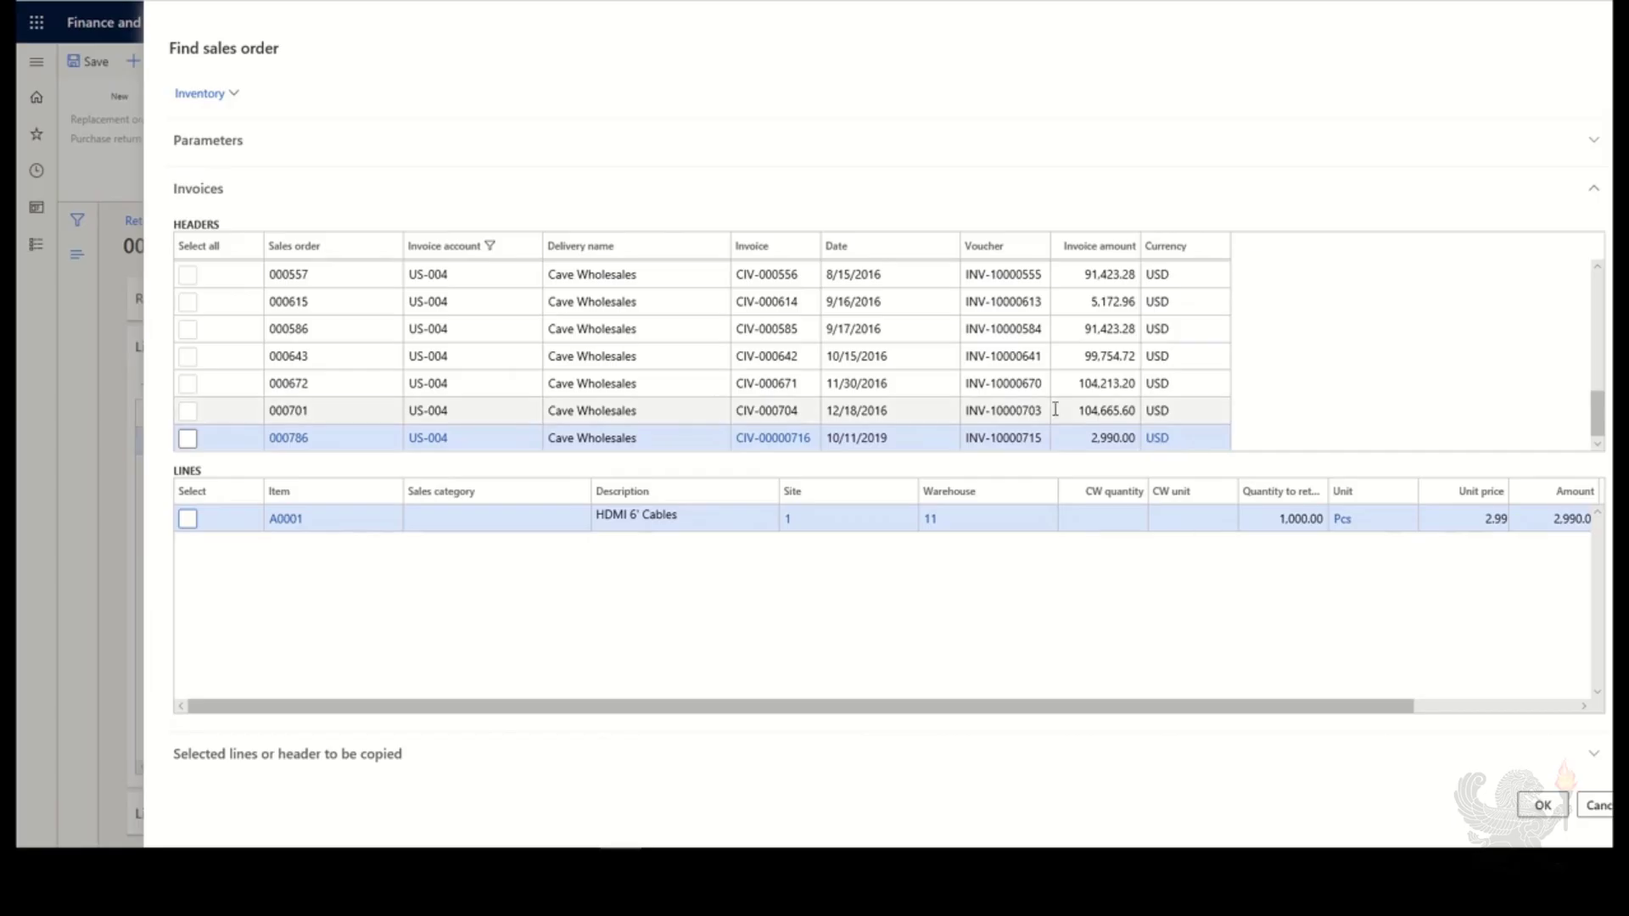
scroll(1017, 365, "up", 10)
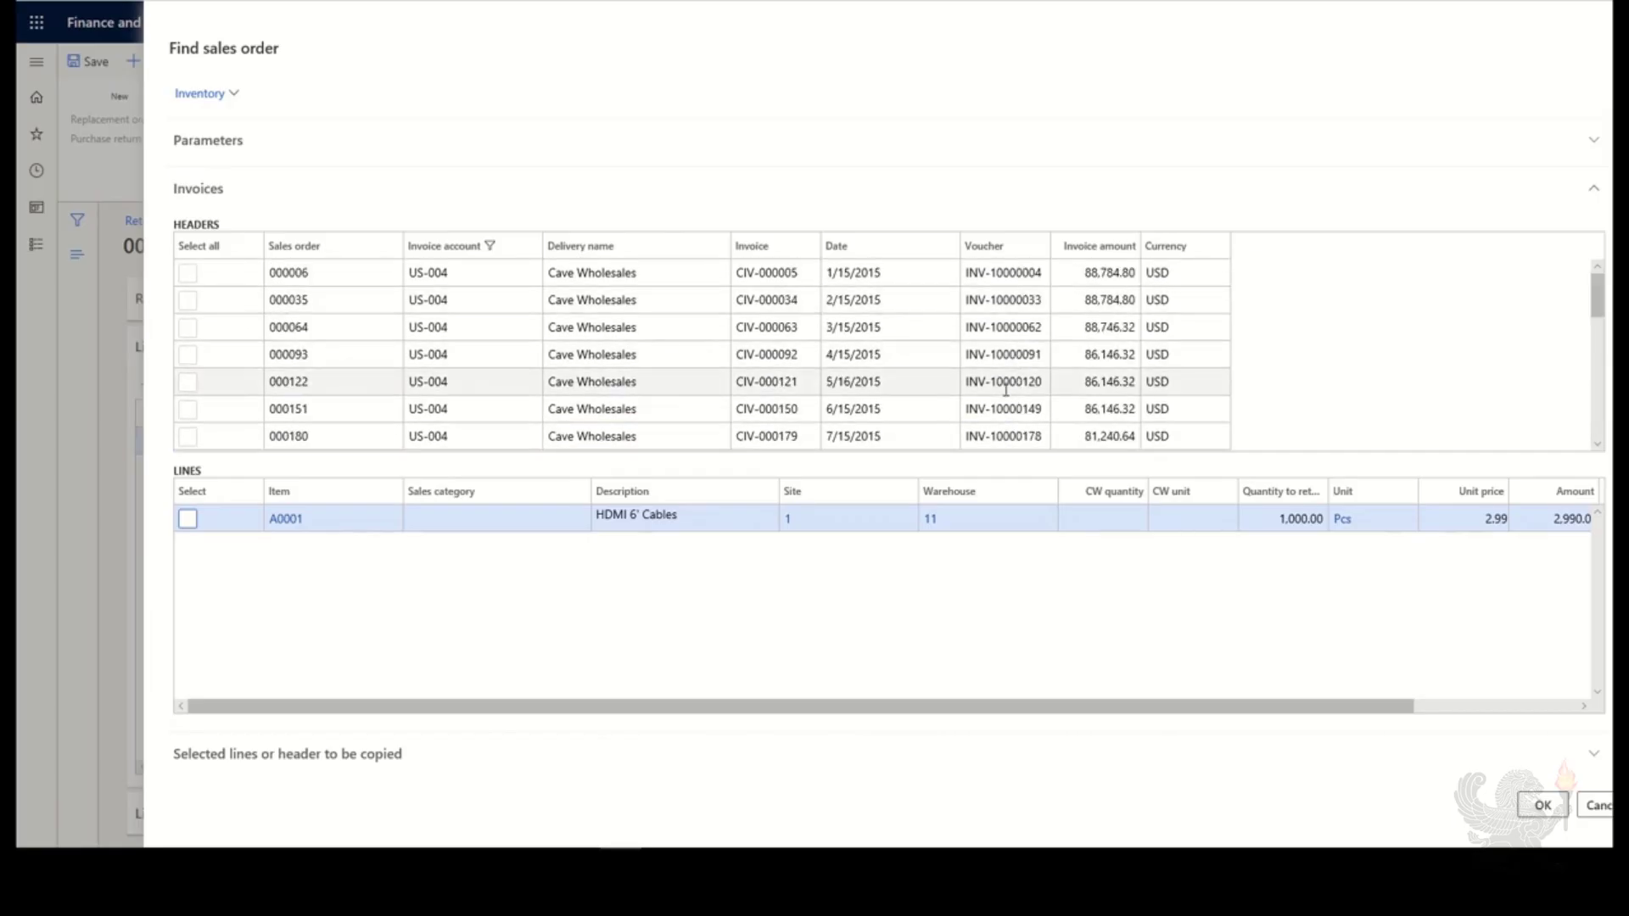
scroll(994, 367, "down", 10)
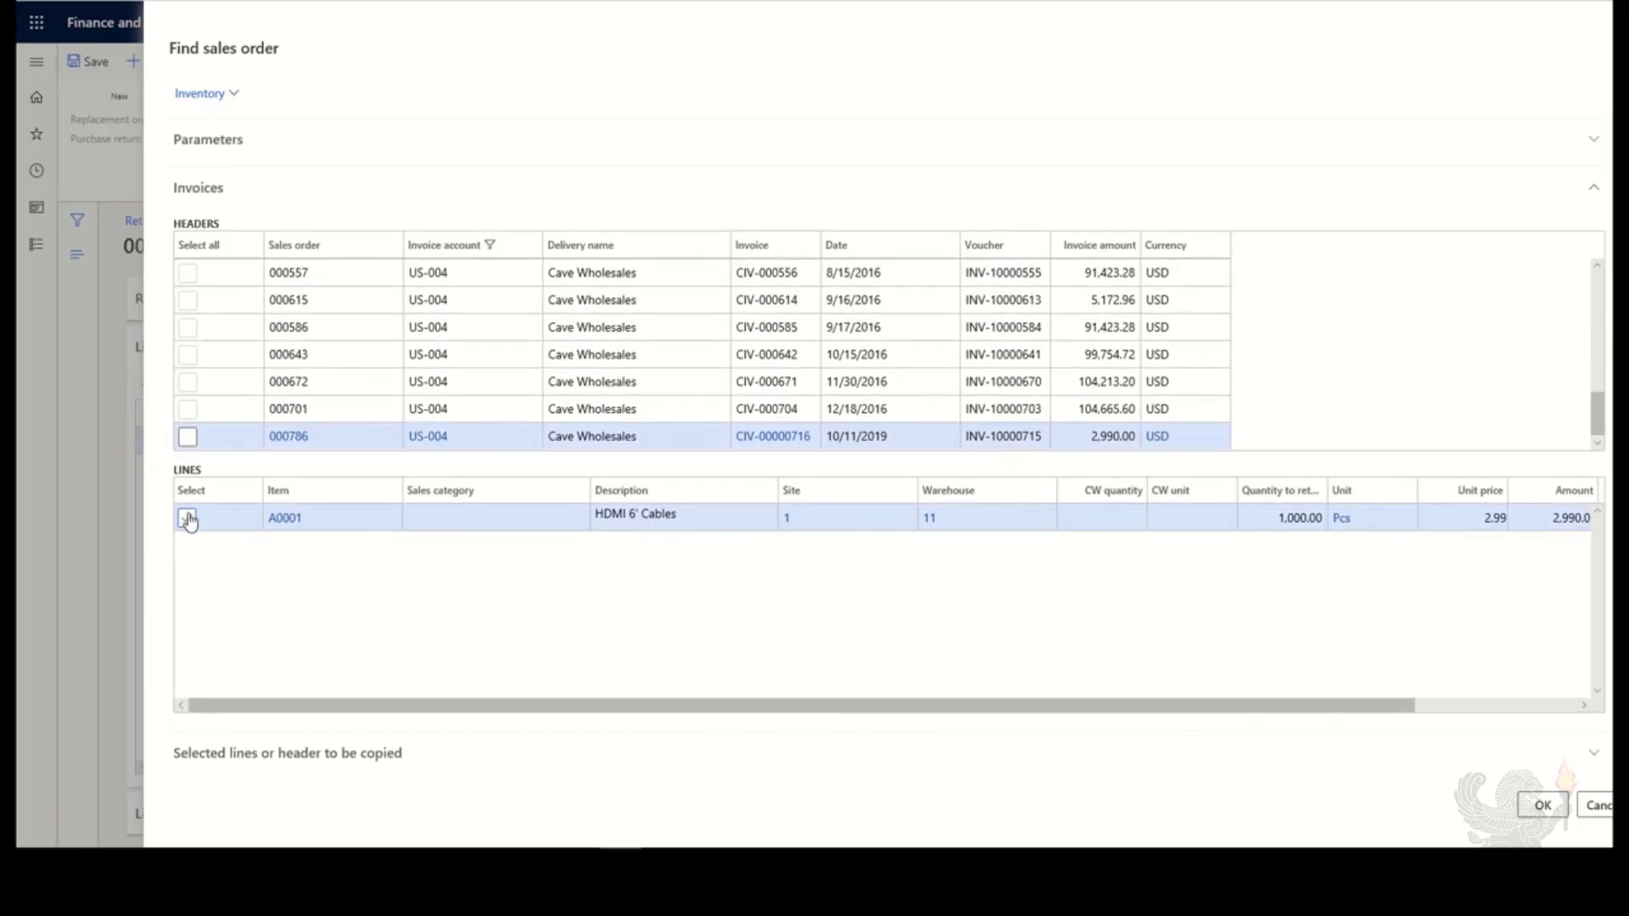
left_click(187, 437)
left_click(187, 518)
left_click(187, 518)
left_click(187, 518)
left_click(1540, 808)
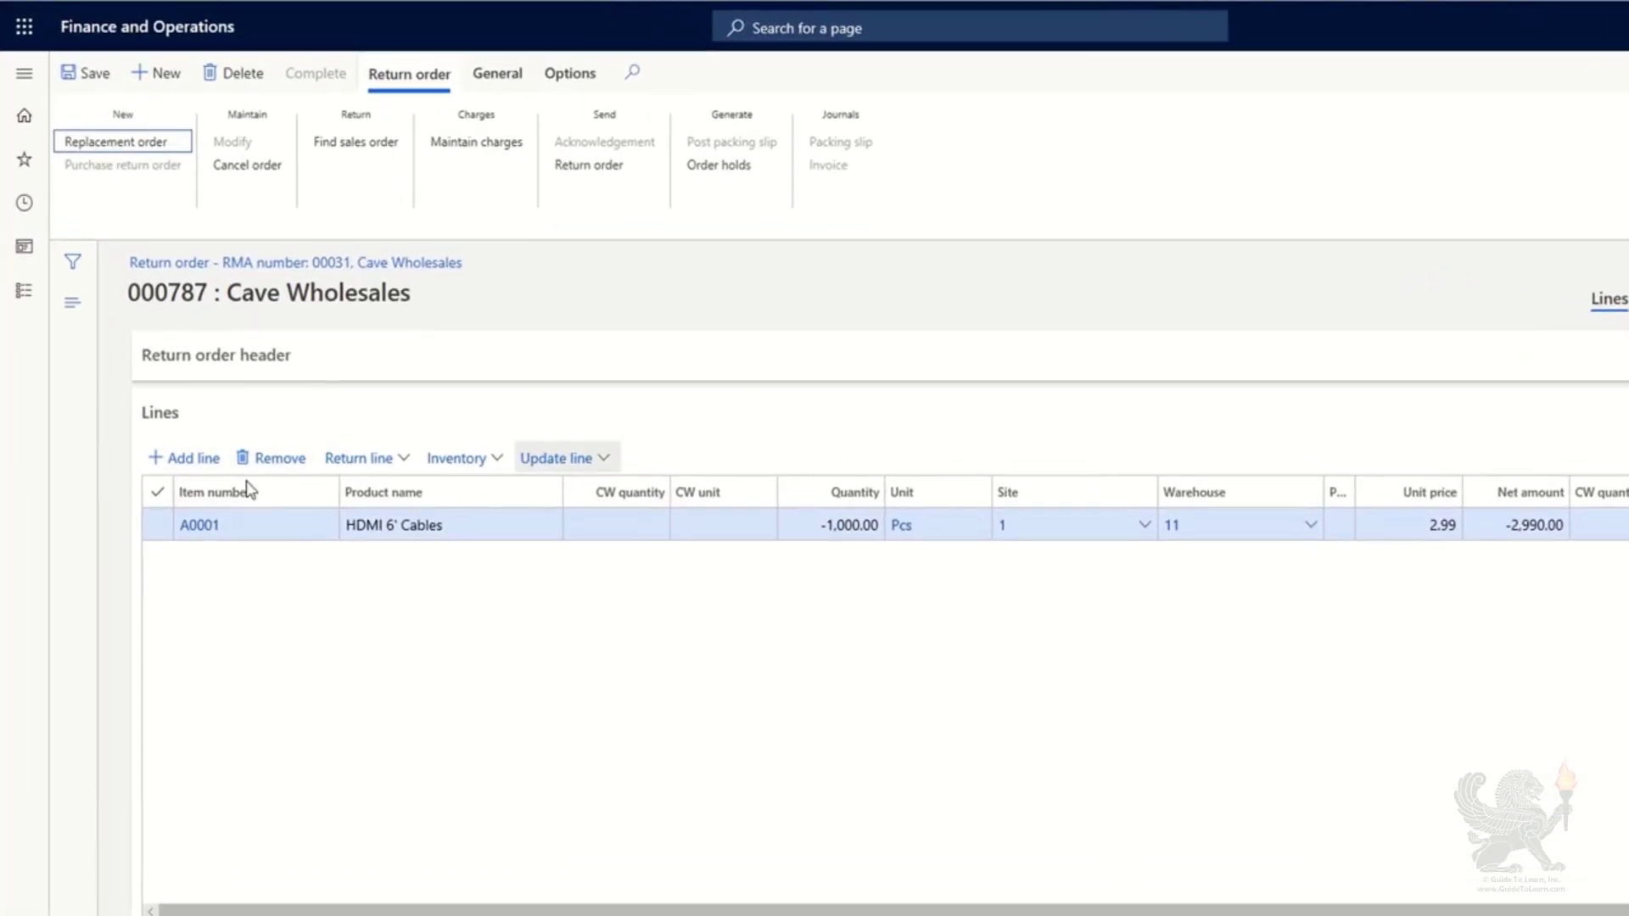
- Send the return order document to the screen with print notes set to No, and close the report
left_click(108, 146)
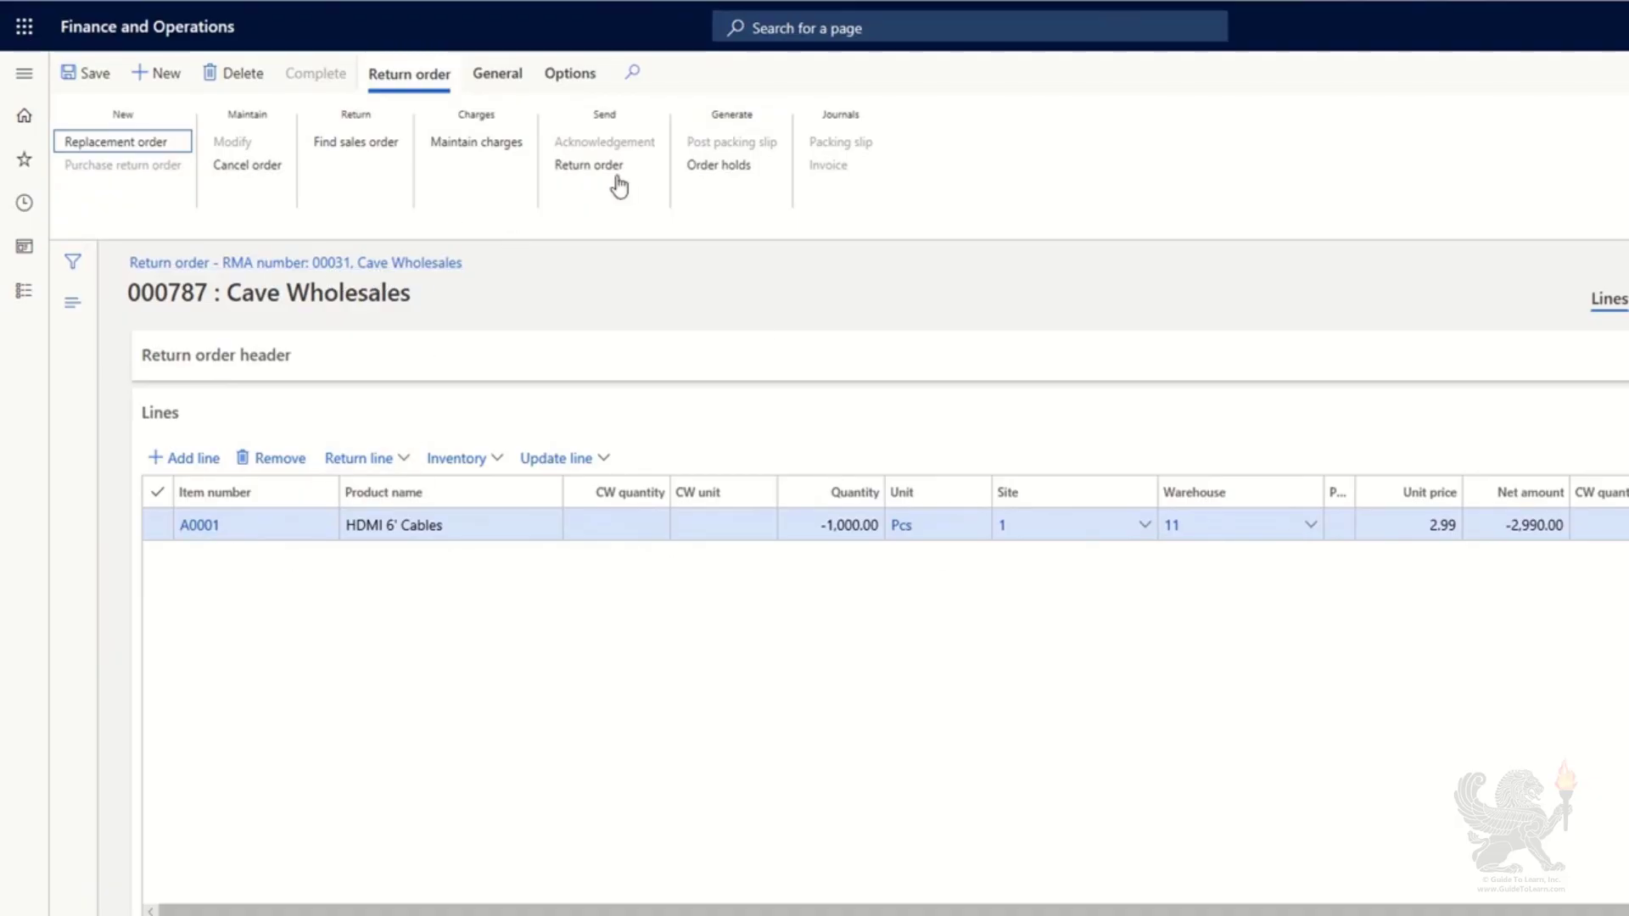
left_click(594, 166)
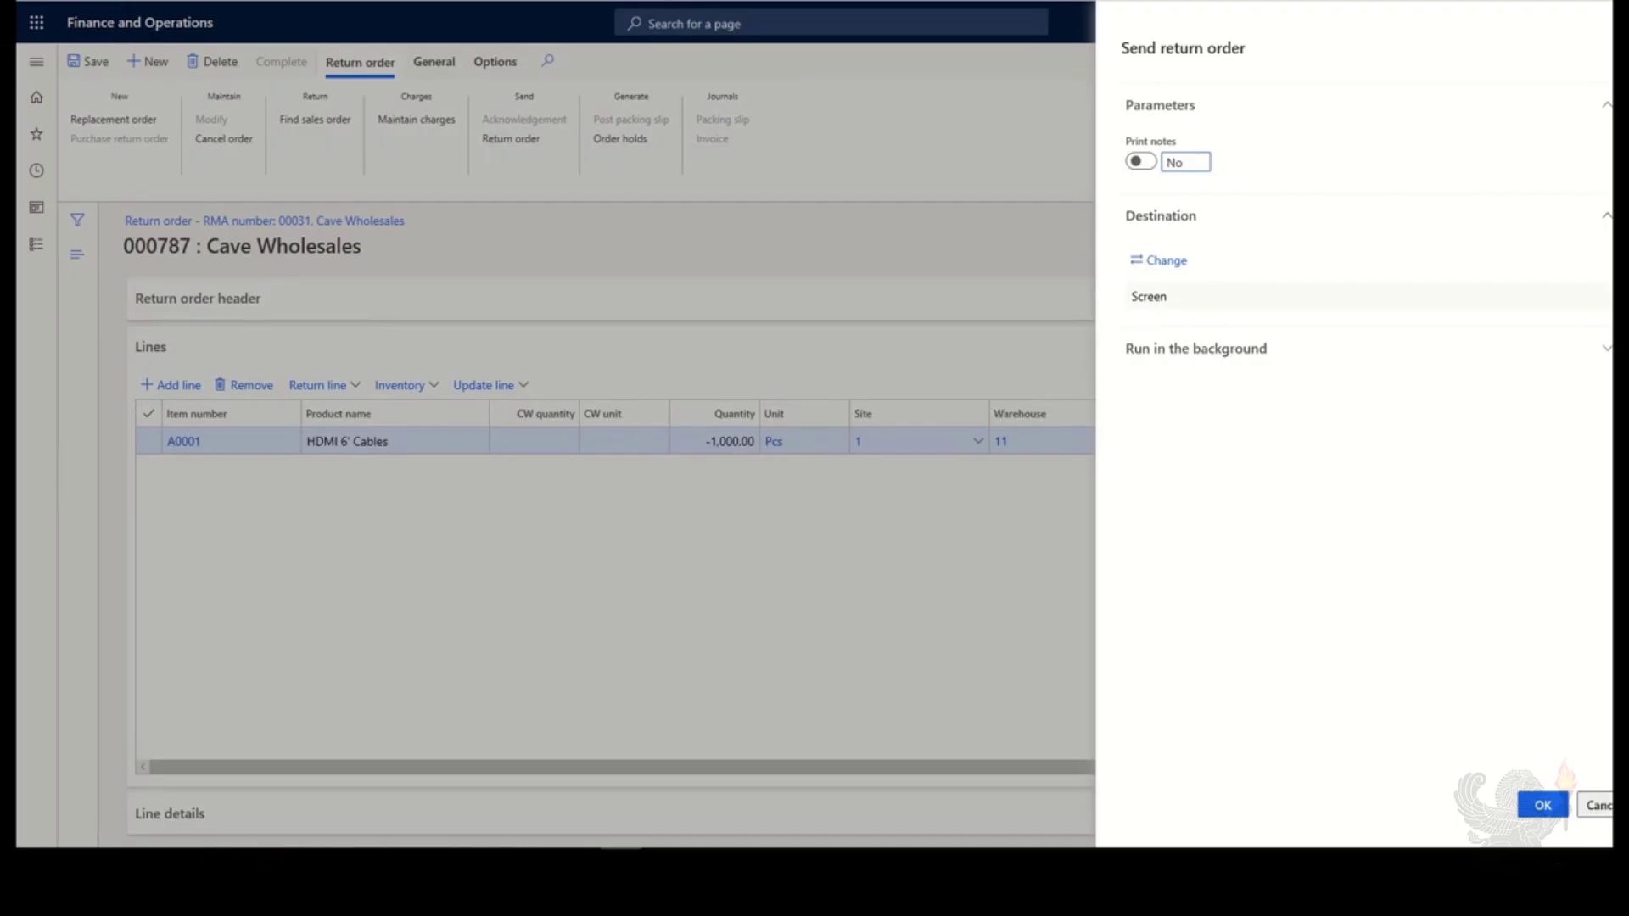
left_click(1543, 810)
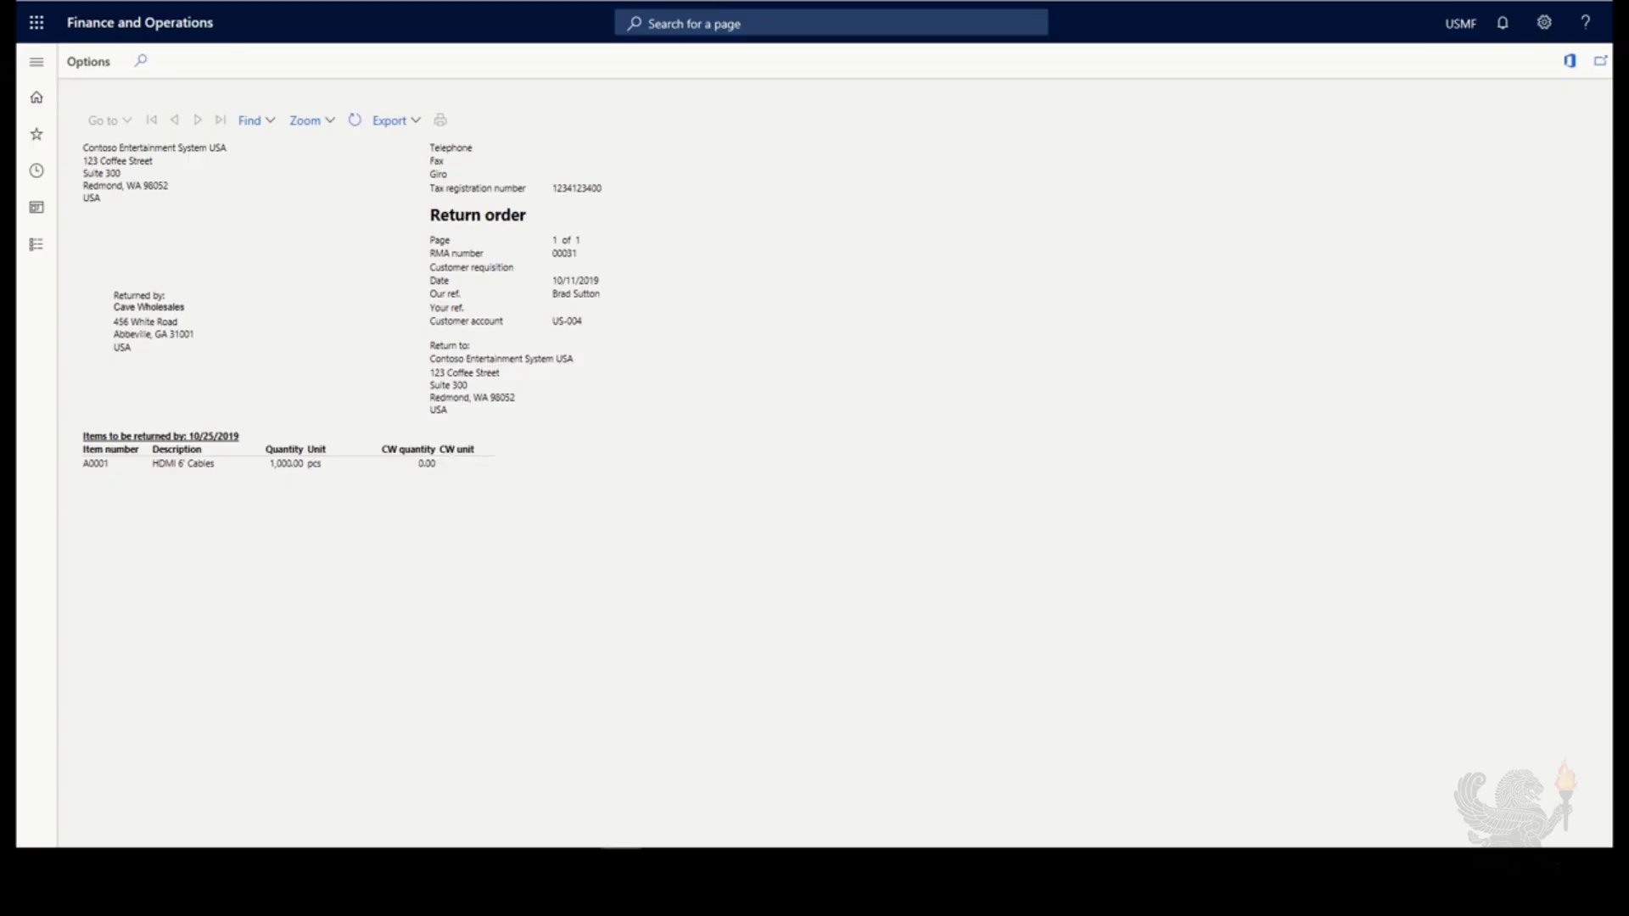
left_click(1626, 61)
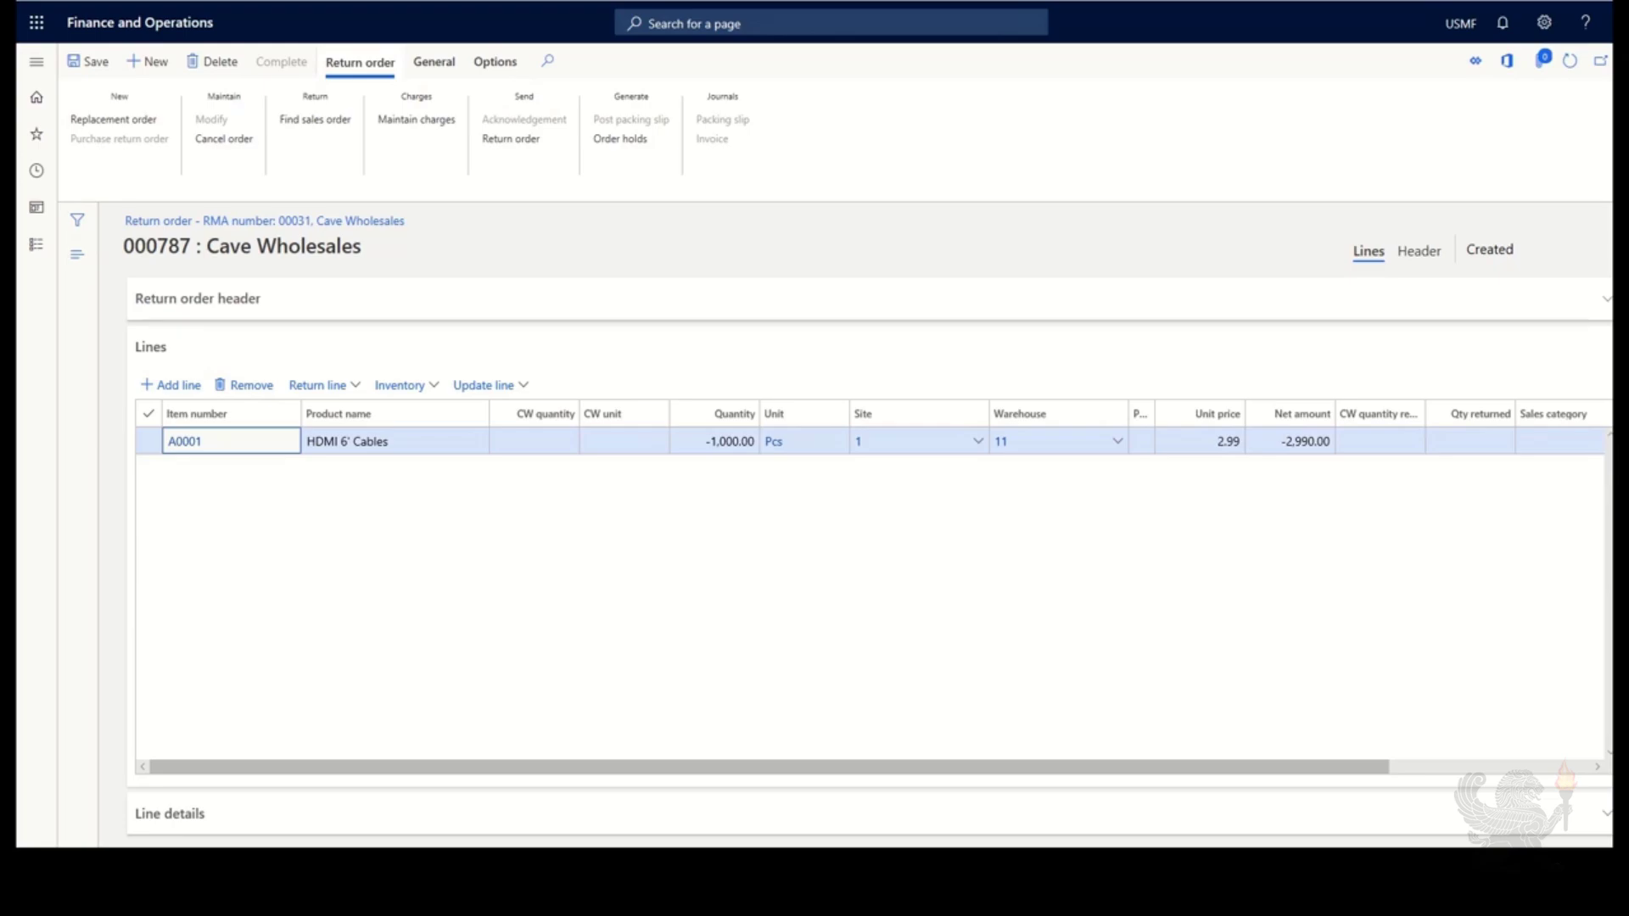
- Open the Inventory management arrival overview and set its arrival overview profile to Return order
left_click(37, 62)
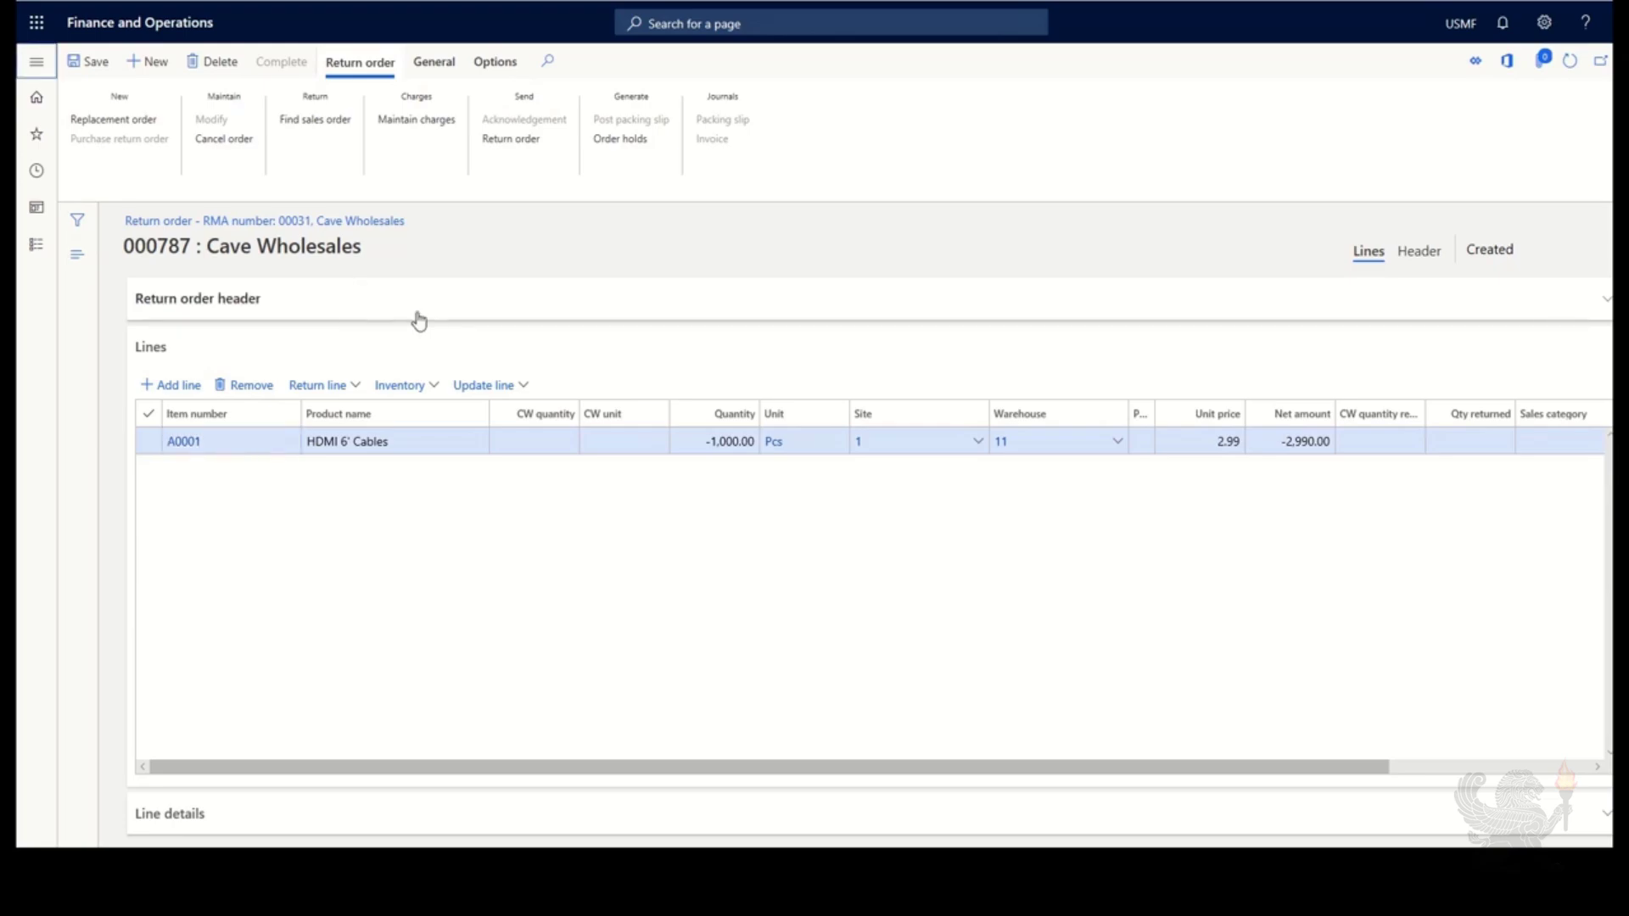
left_click(36, 254)
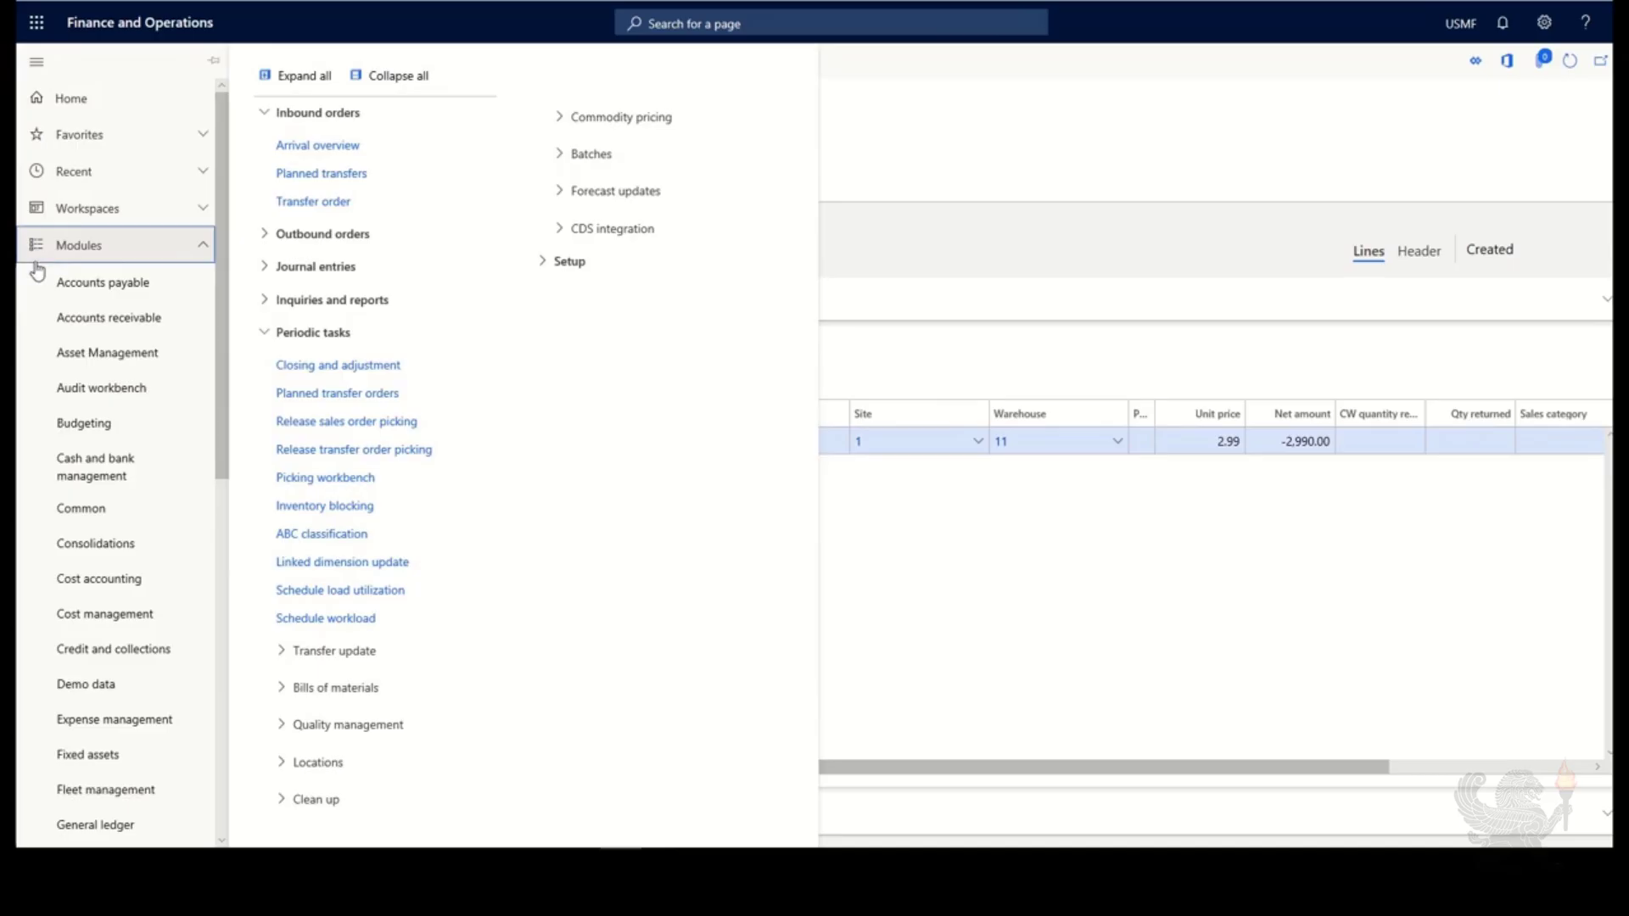
scroll(106, 537, "down", 5)
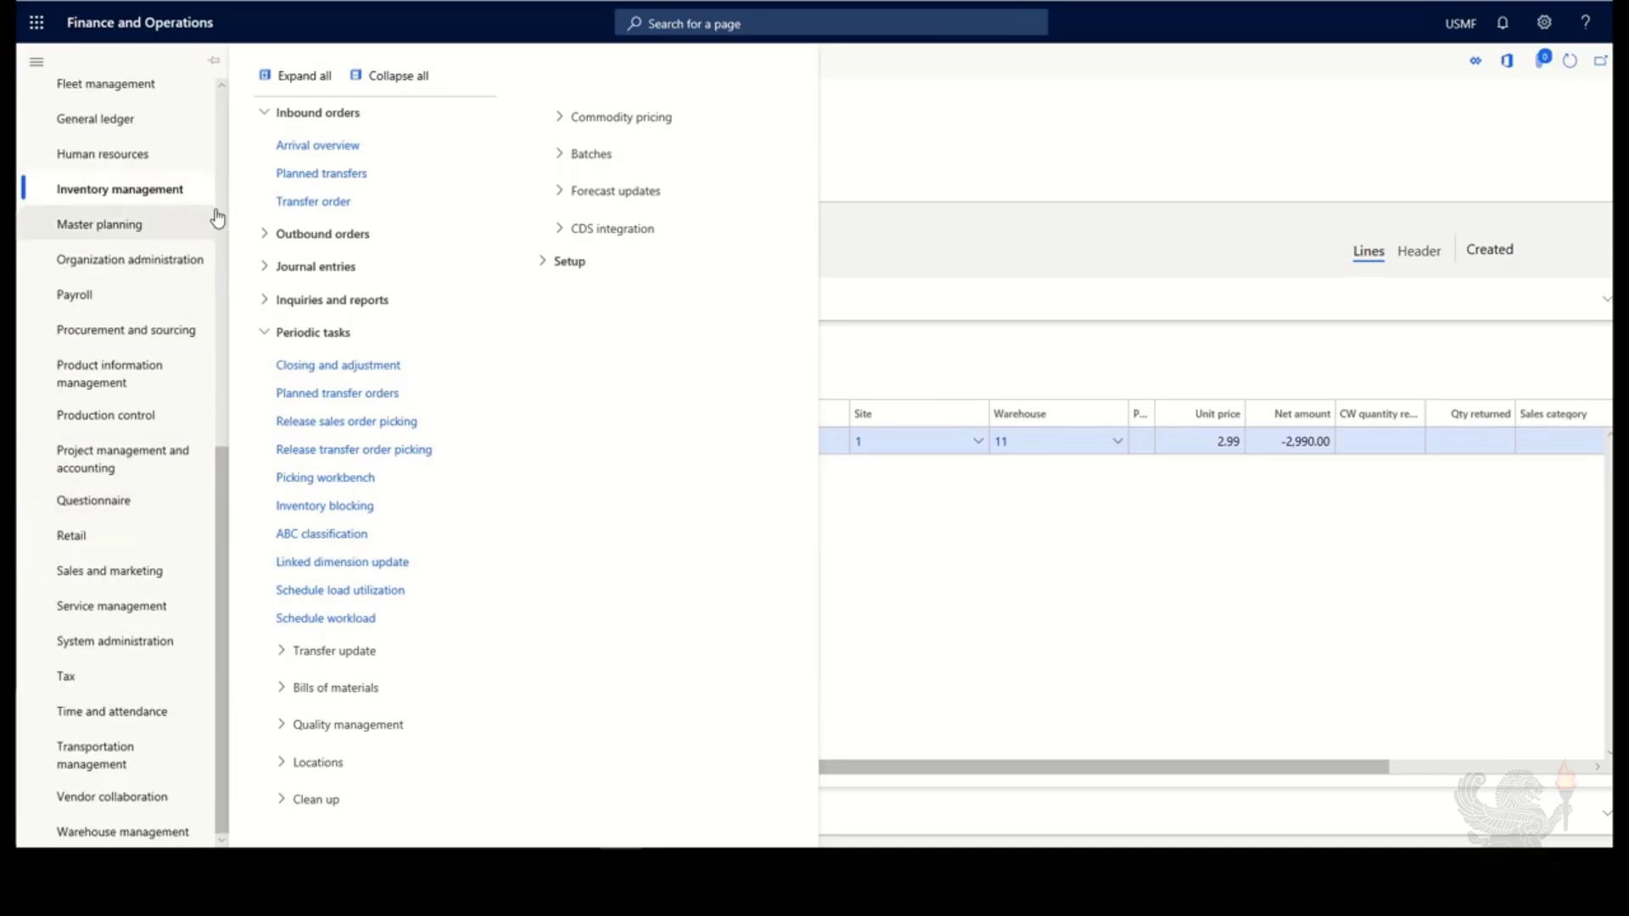
left_click(356, 149)
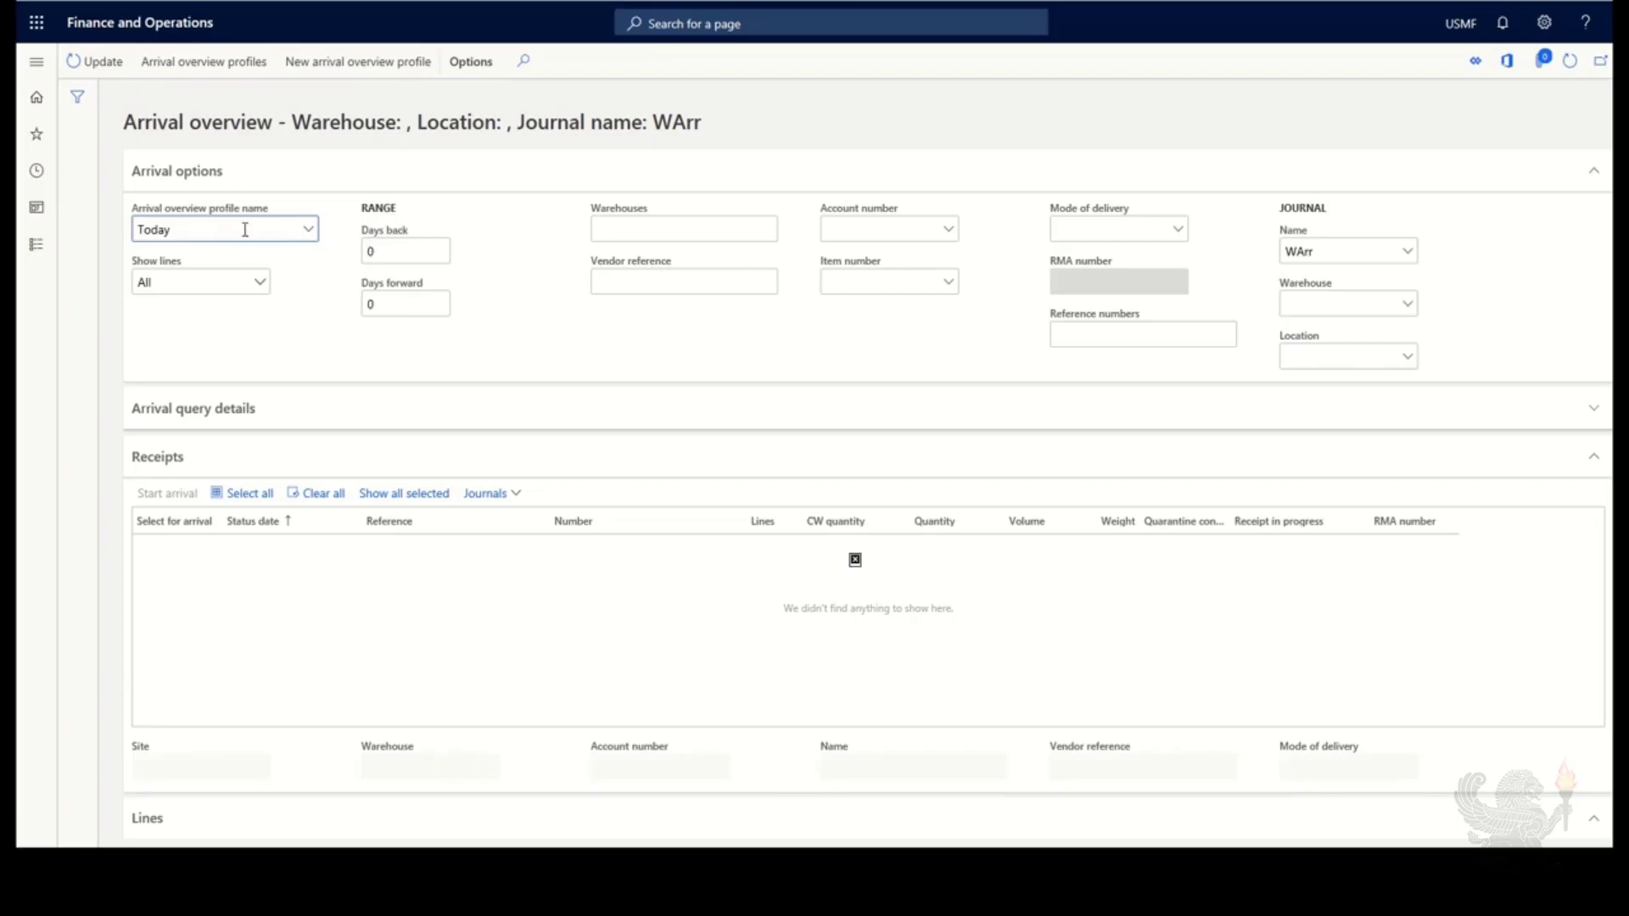
left_click(310, 232)
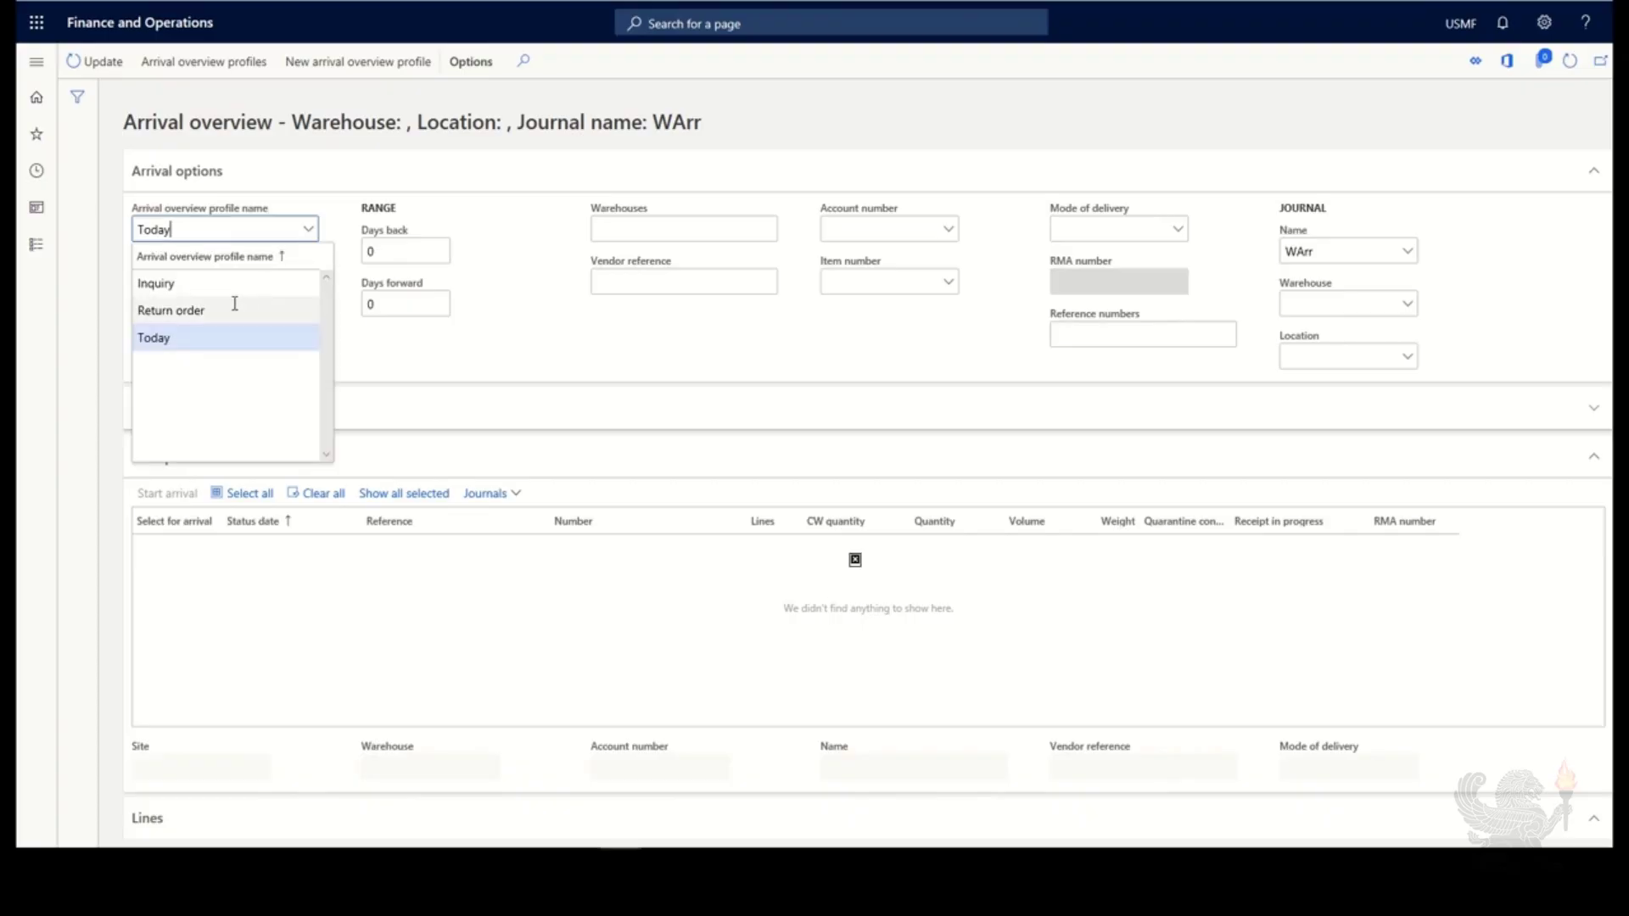
key("Return")
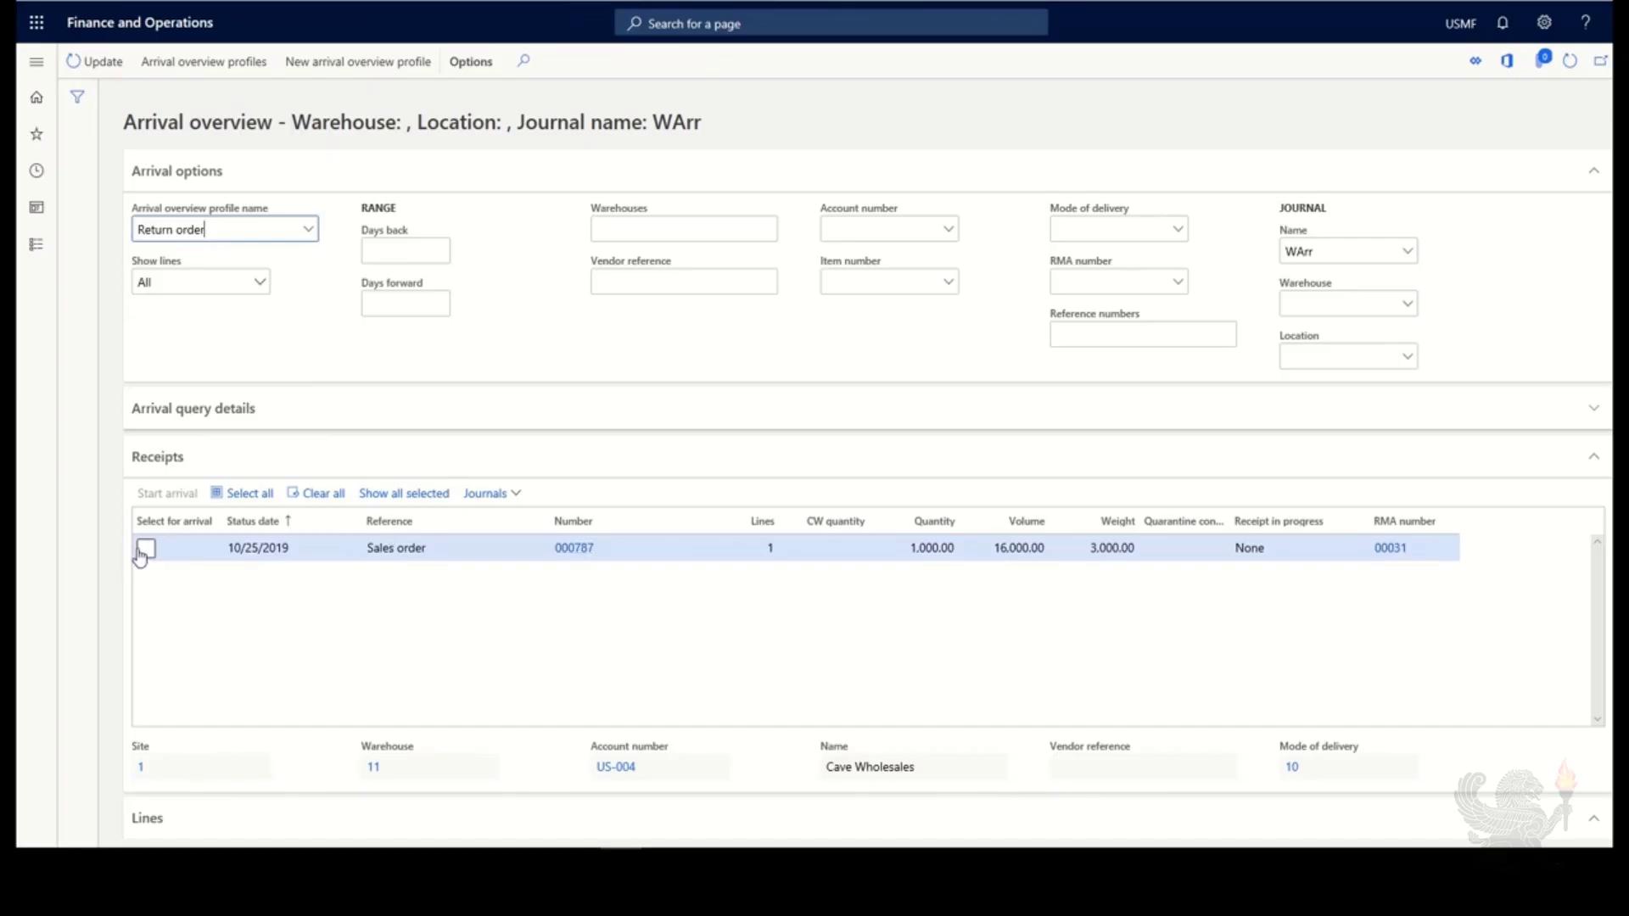
- Select the Cave Wholesales return receipt for arrival and start the arrival
scroll(381, 408, "down", 3)
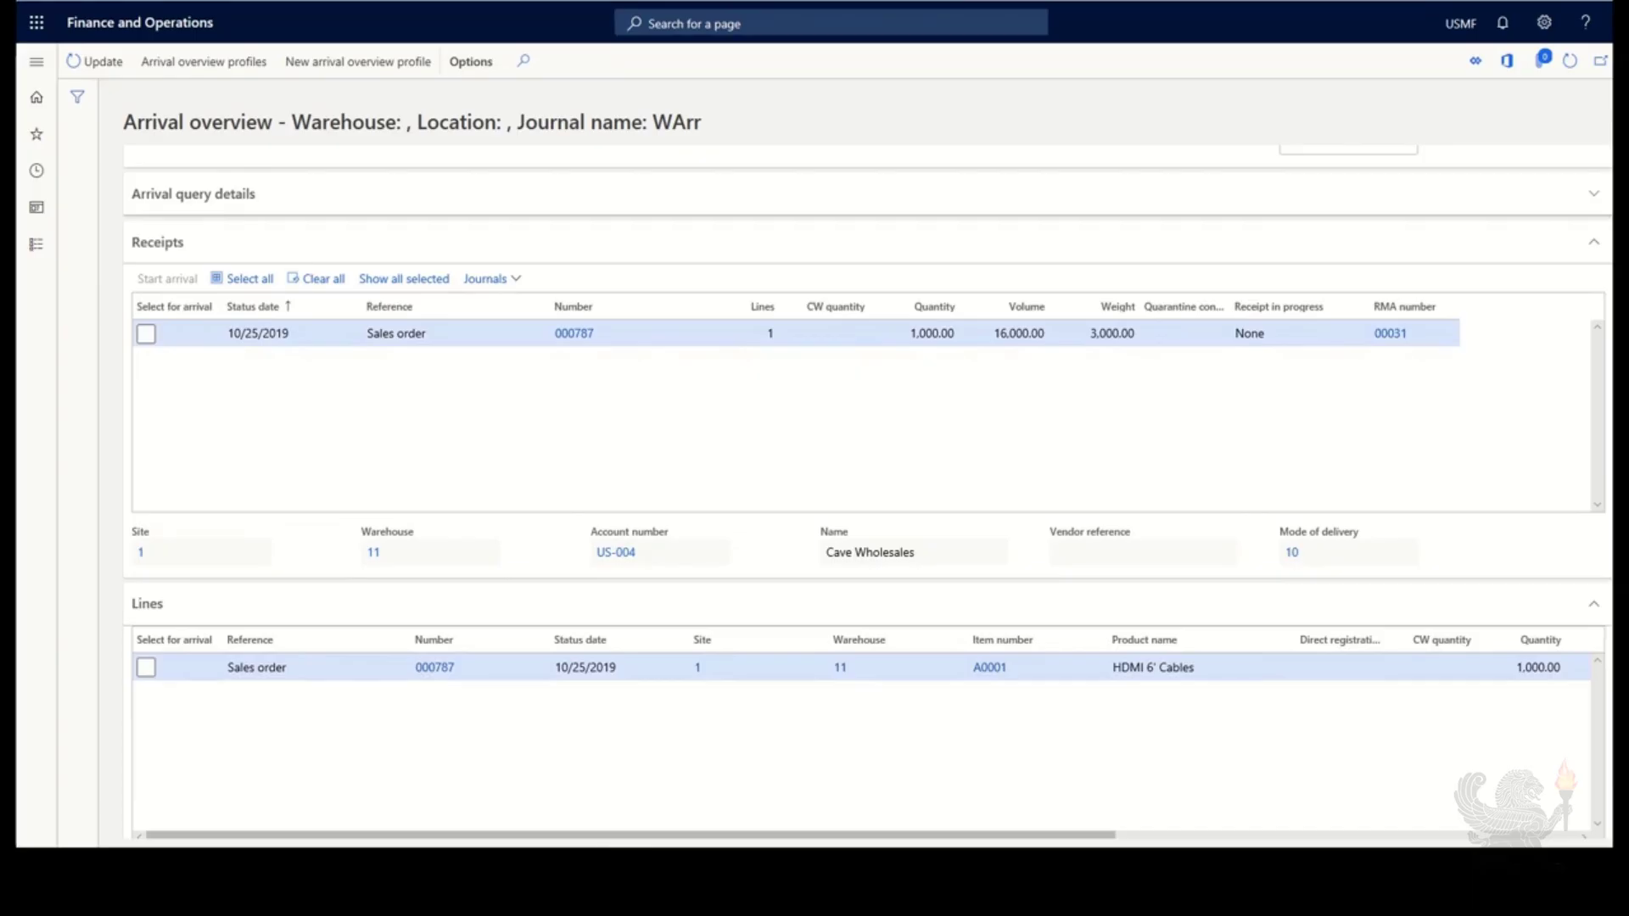
scroll(495, 477, "up", 1)
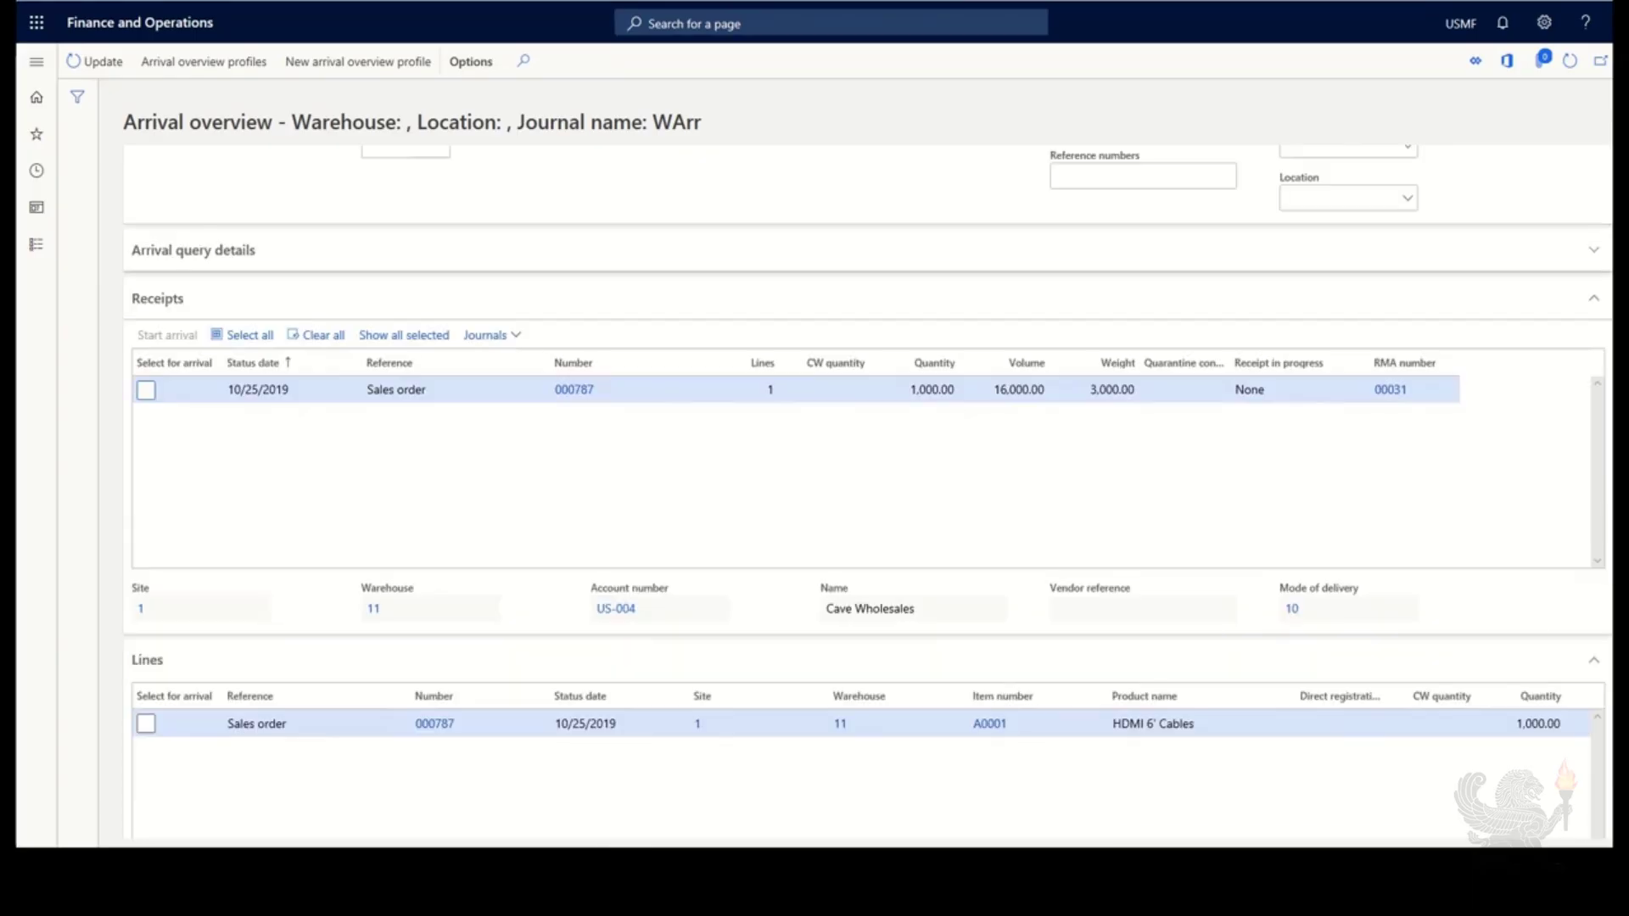
left_click(146, 392)
left_click(168, 339)
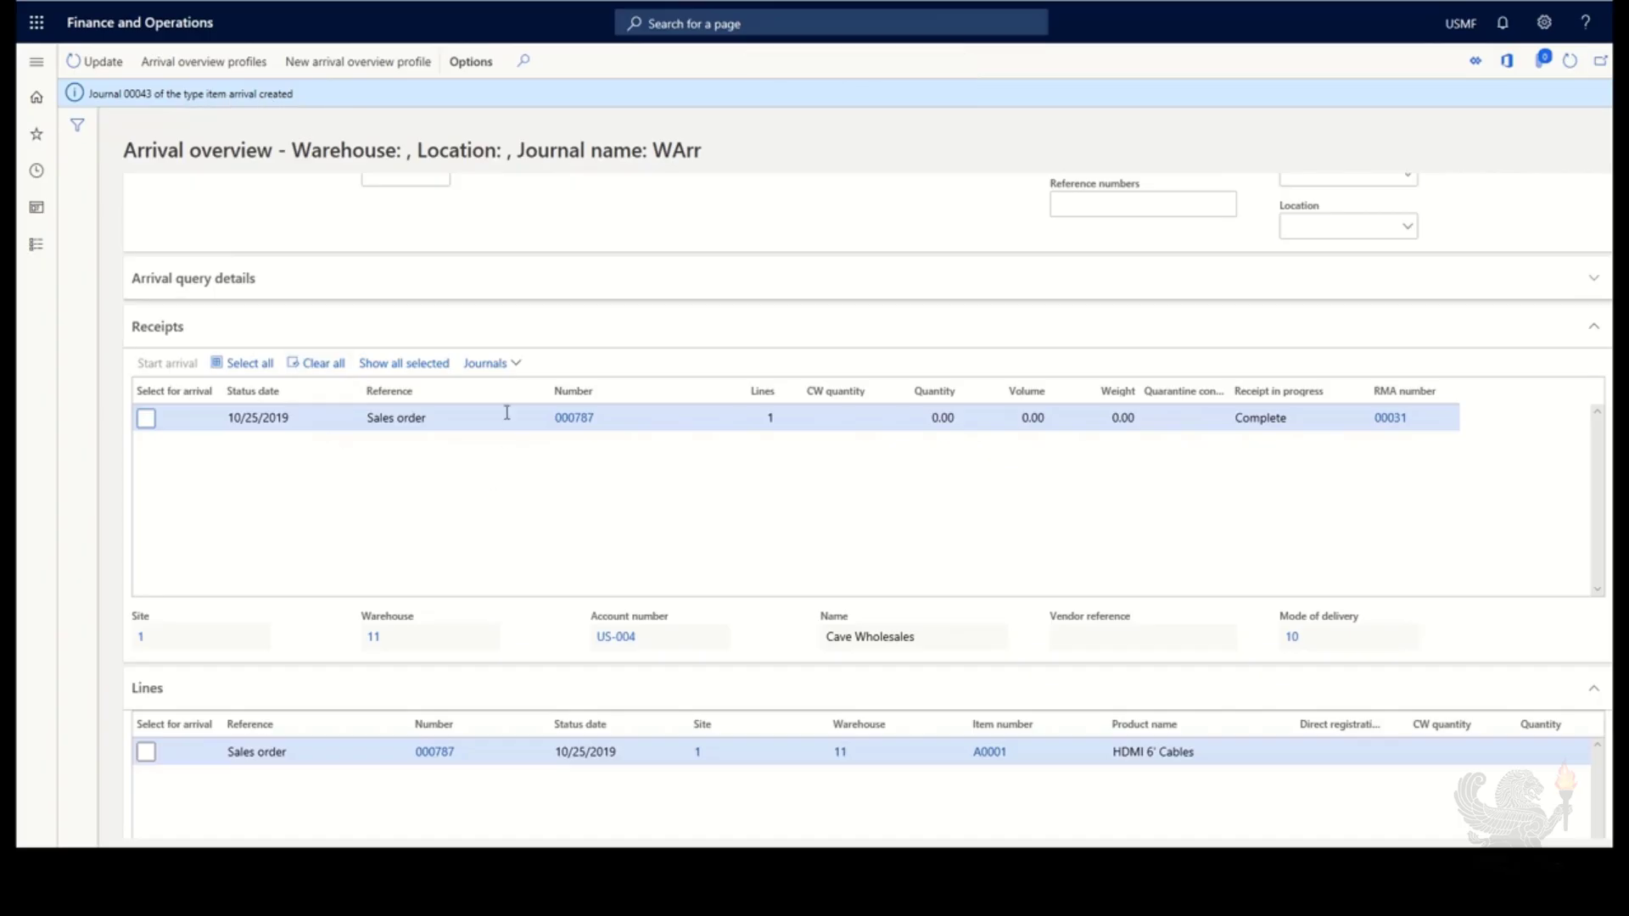
- Show the arrival journal created from the receipt and set the A0001 line's disposition code to 61 (Scrap)
left_click(507, 363)
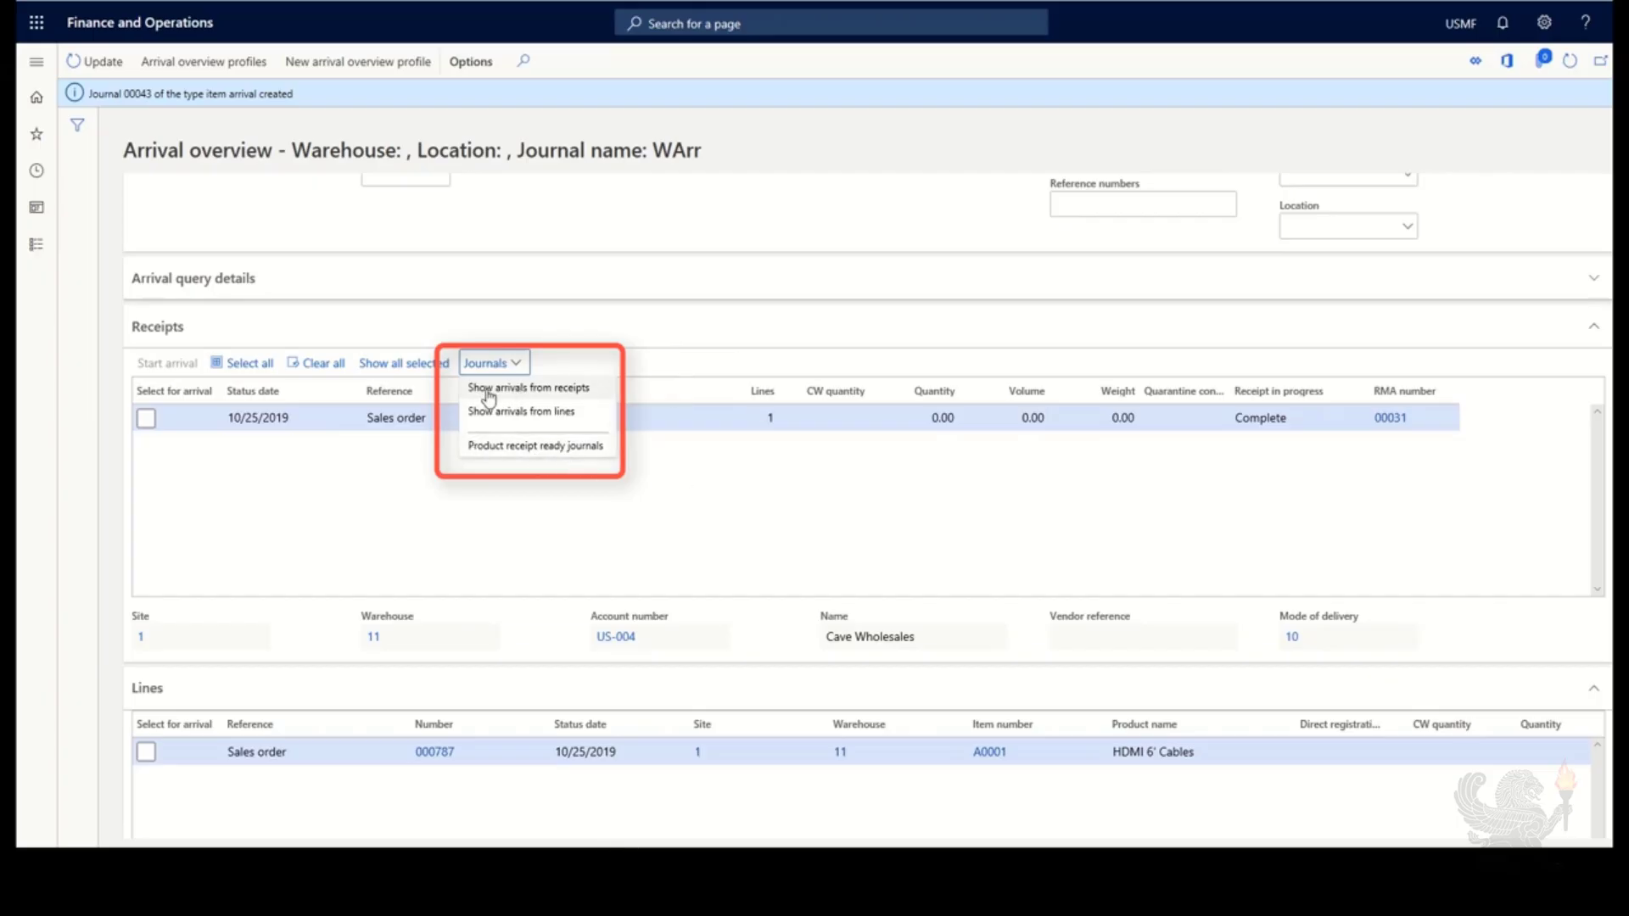
left_click(568, 402)
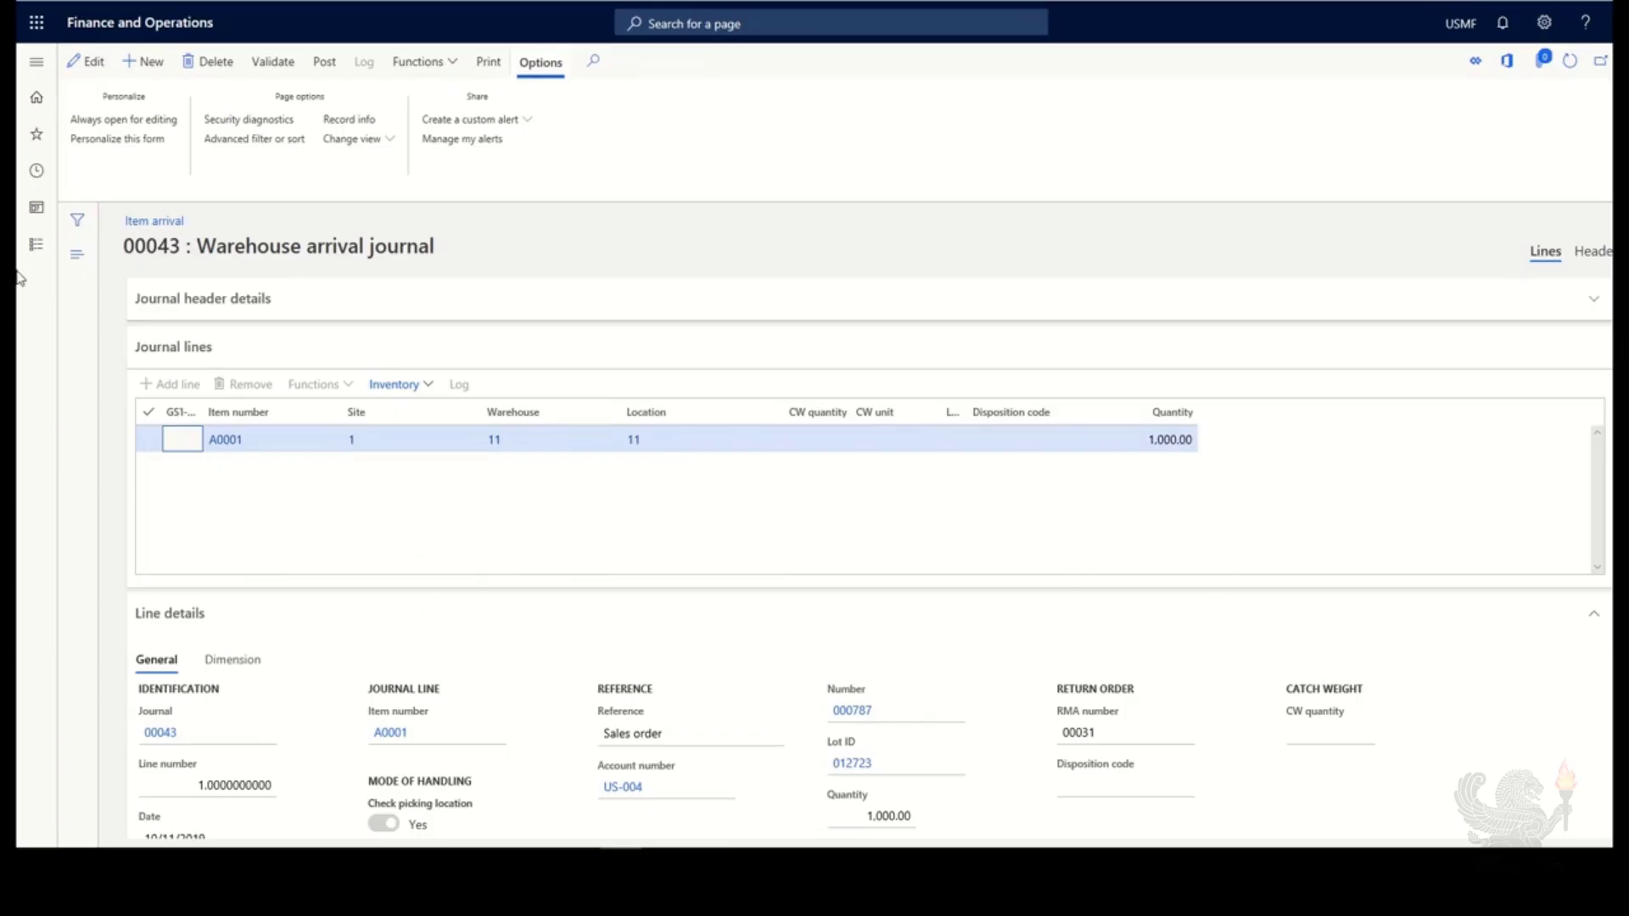
left_click(93, 64)
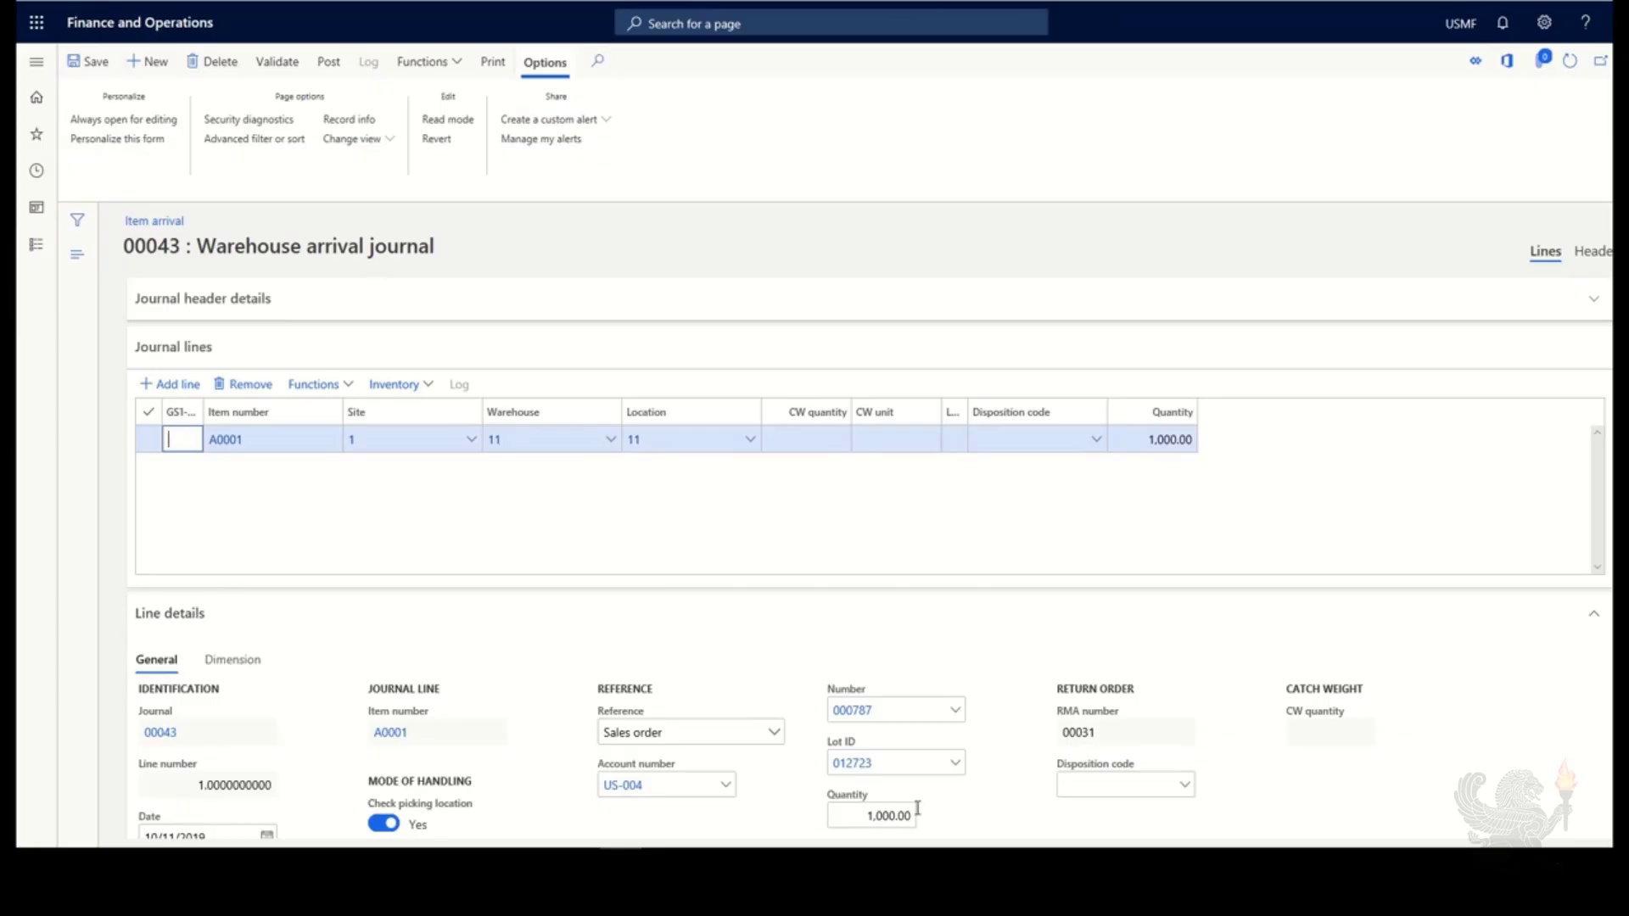
left_click(1185, 785)
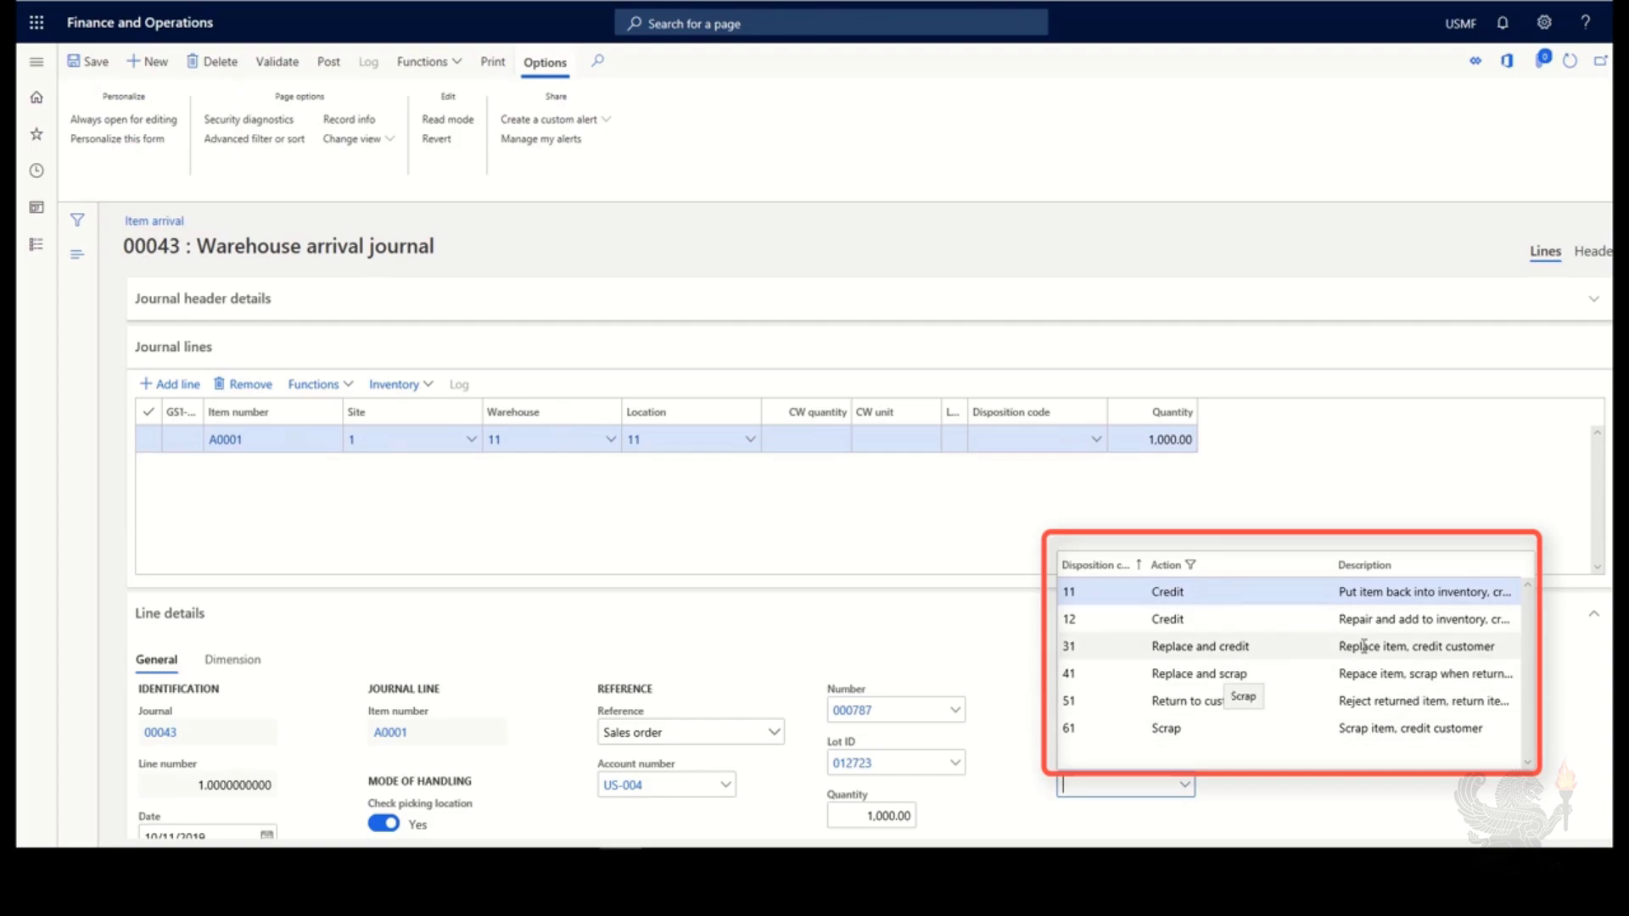
left_click(1280, 730)
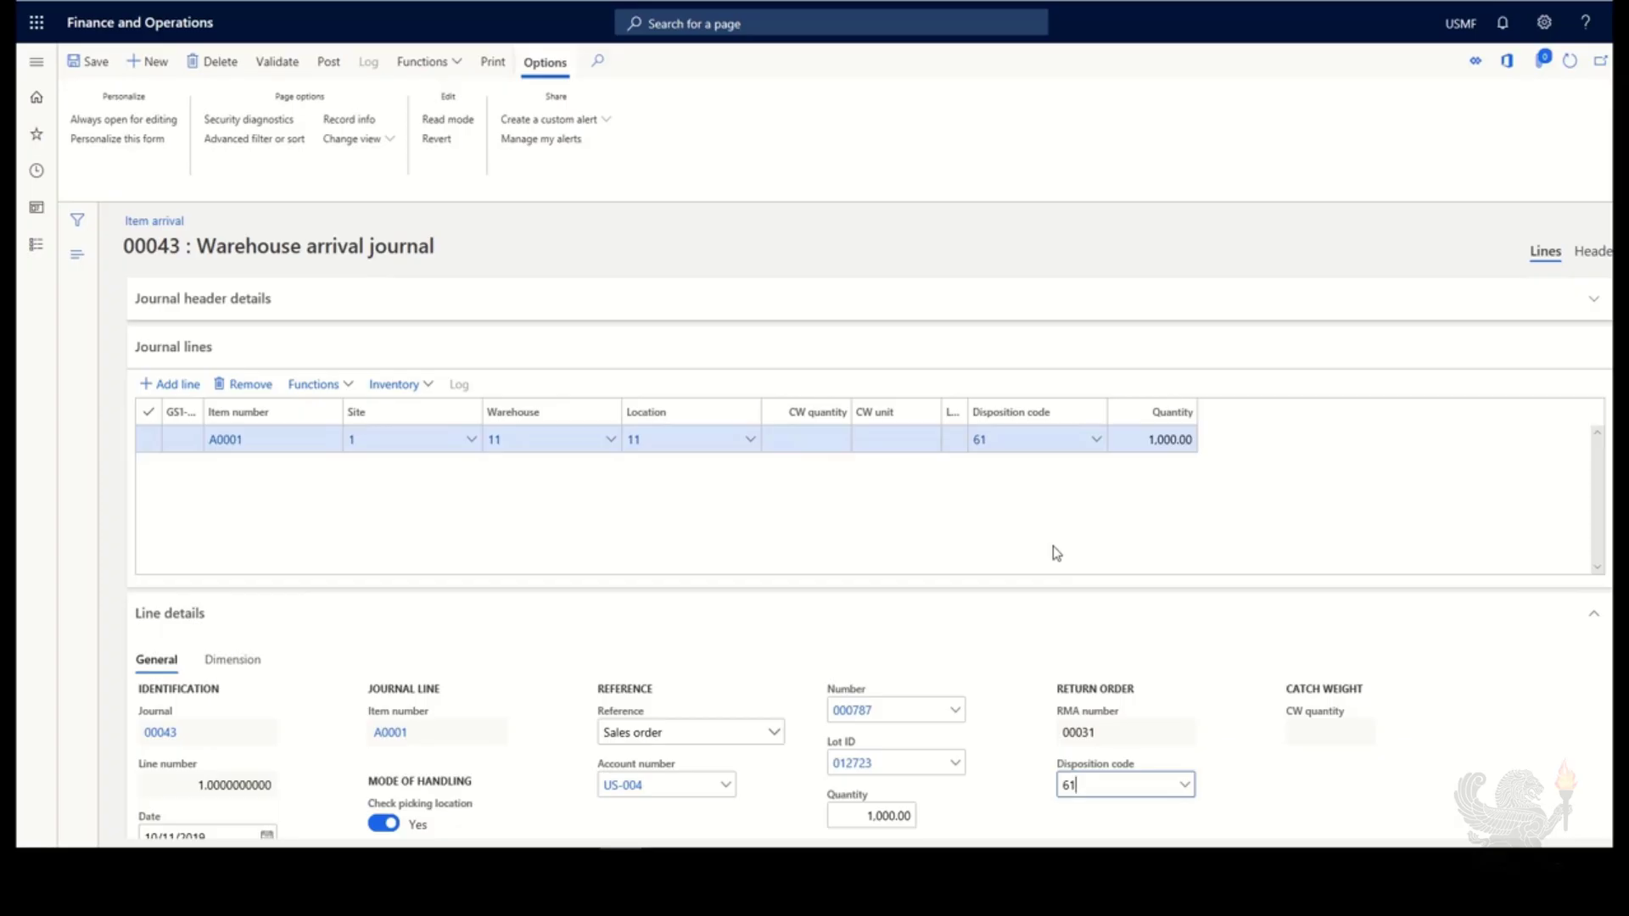
left_click(1093, 447)
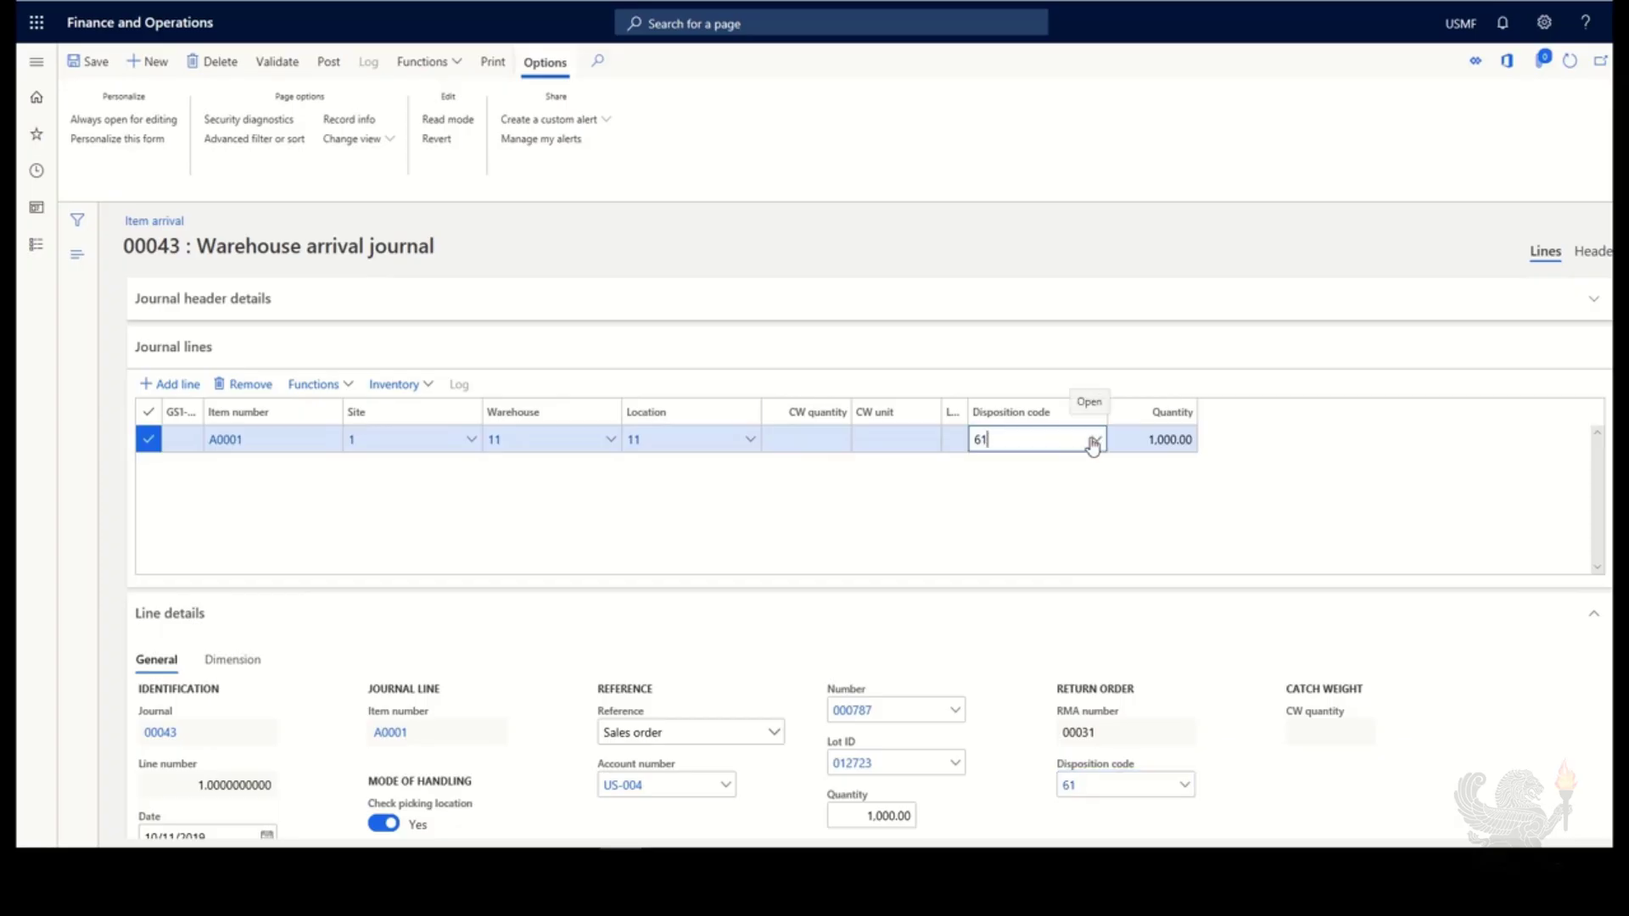
left_click(1093, 447)
left_click(1093, 447)
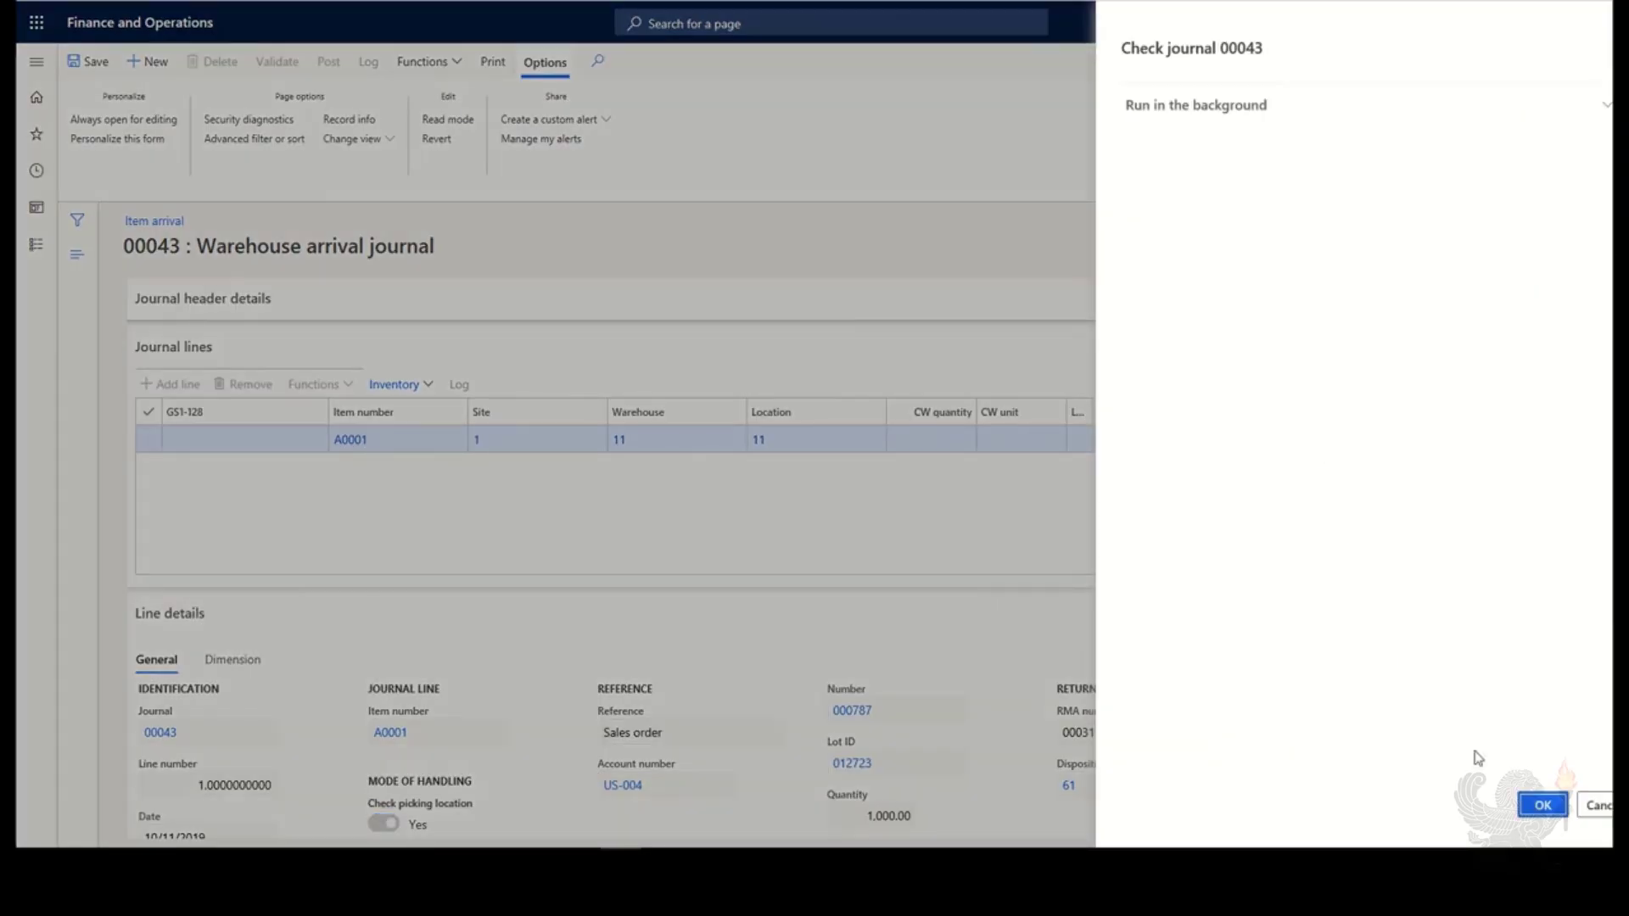
- Validate the warehouse arrival journal and post it without transferring posting errors to a new journal
left_click(1542, 806)
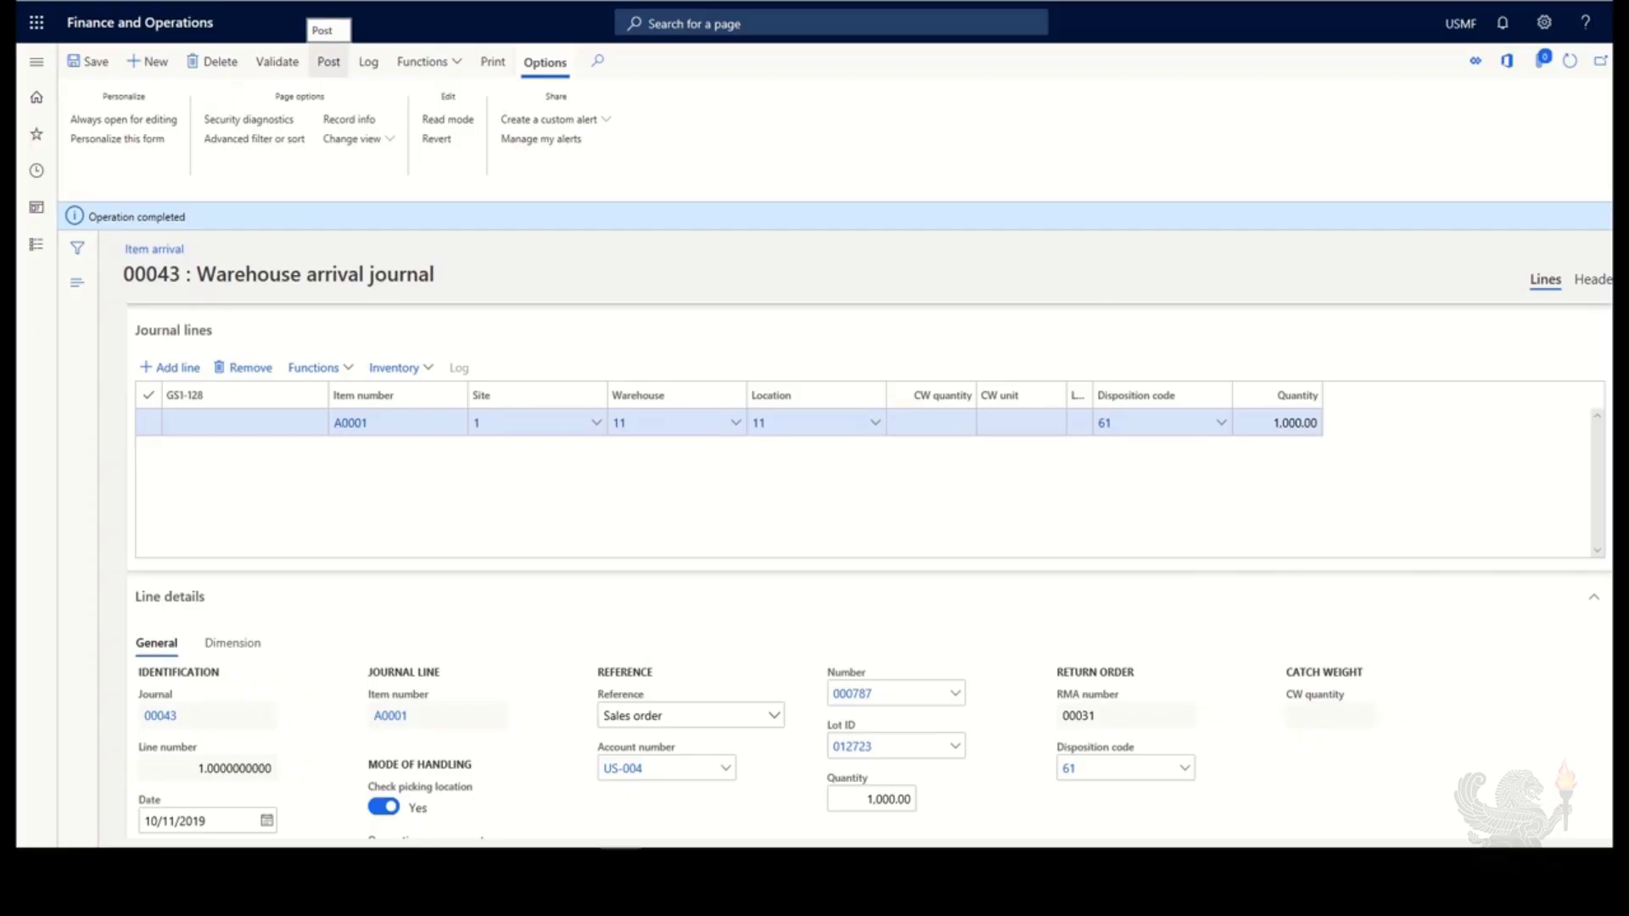
left_click(329, 61)
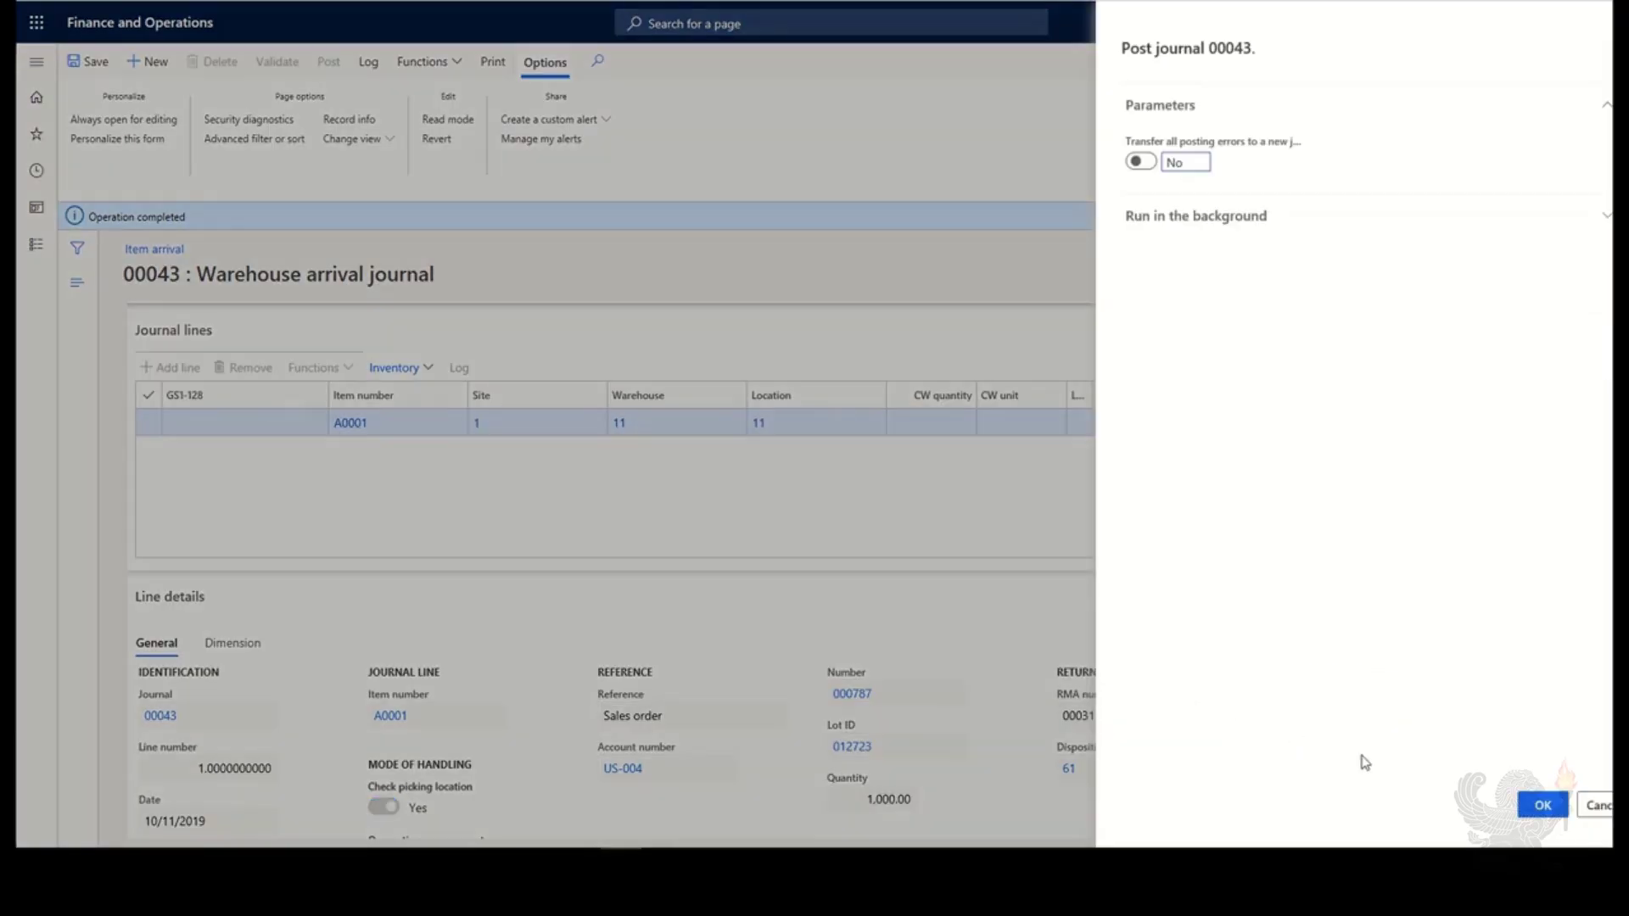
left_click(1543, 806)
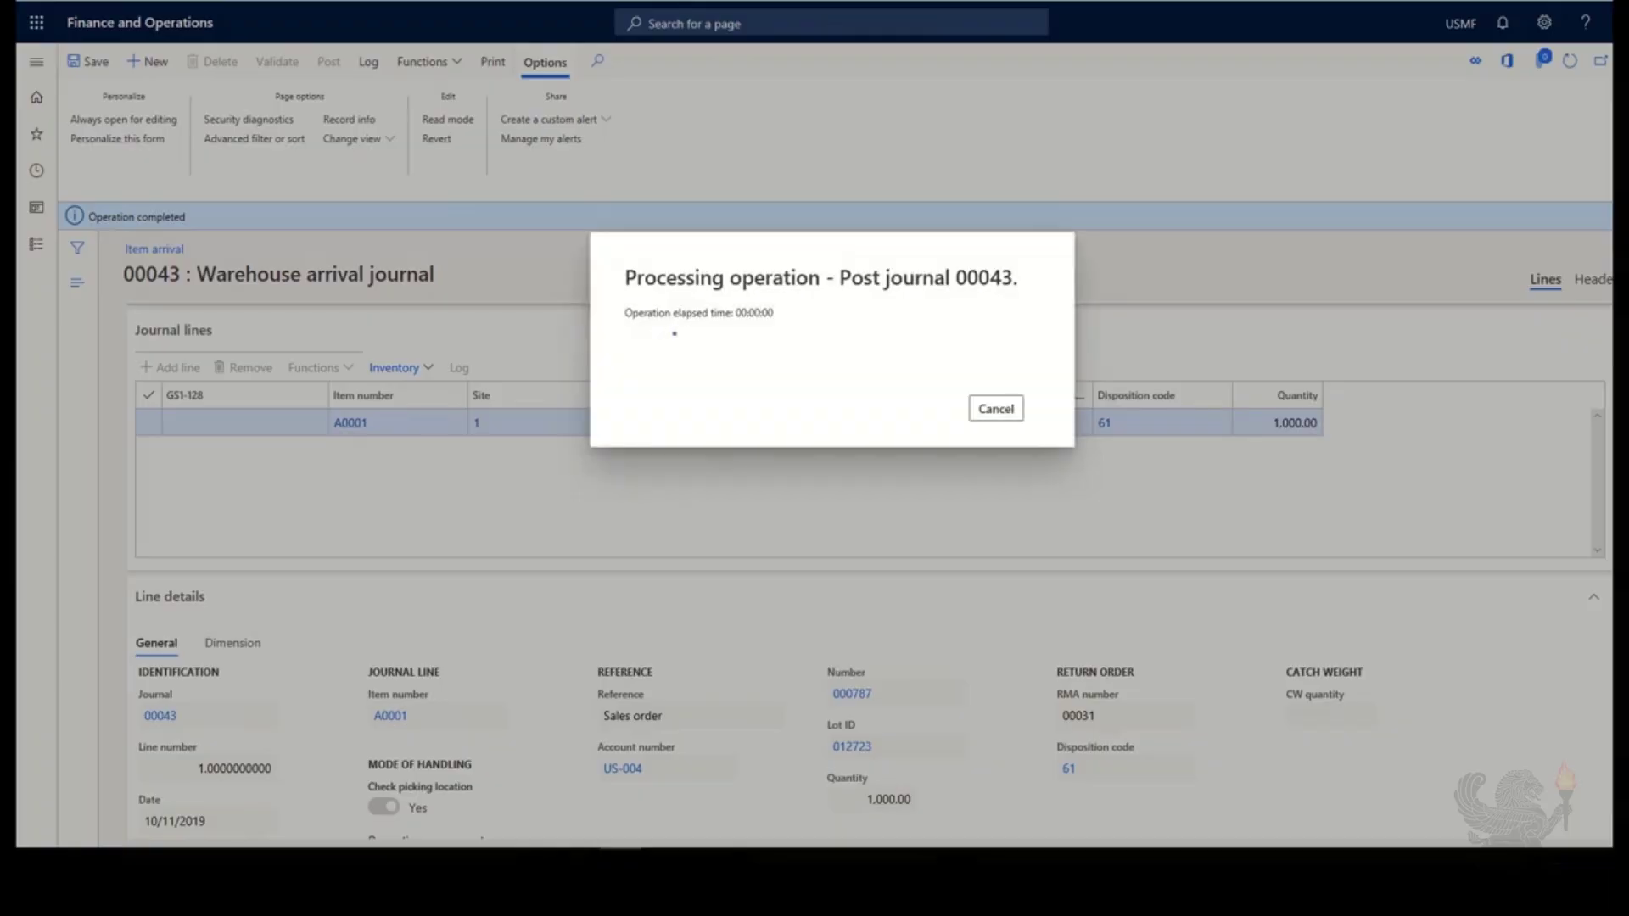